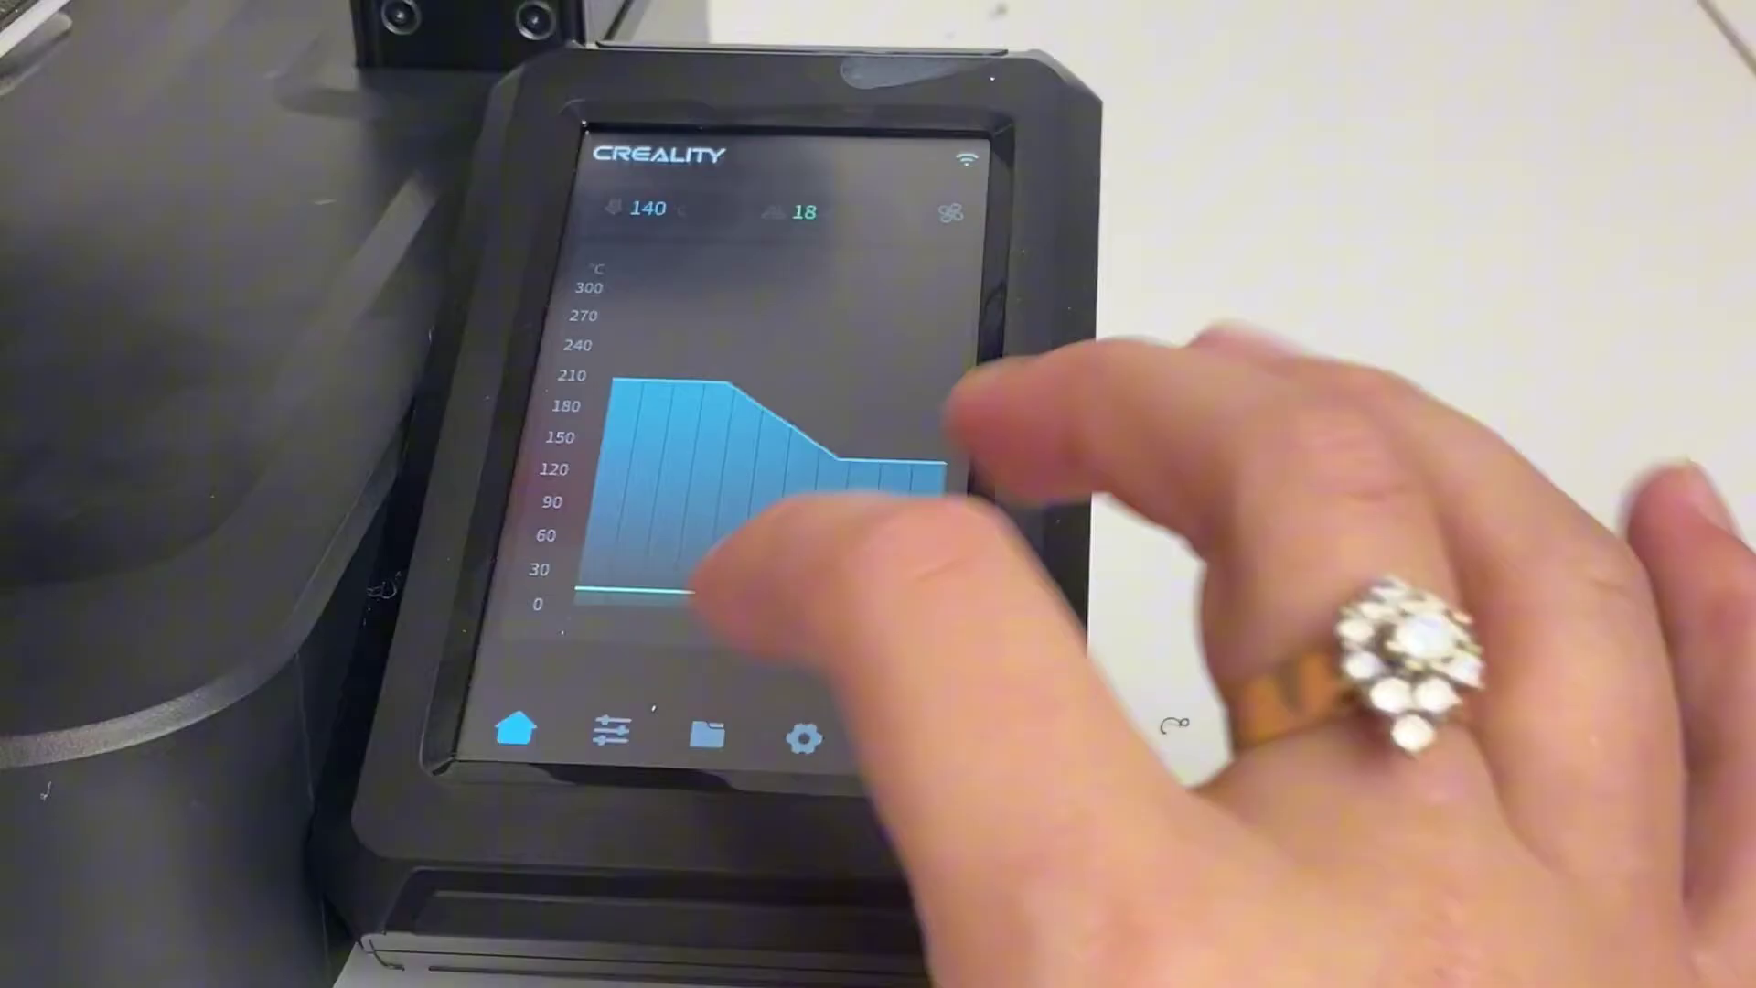
Extrude filament from the Extrude/Retract controls with the nozzle heating to 210°C
left_click(611, 730)
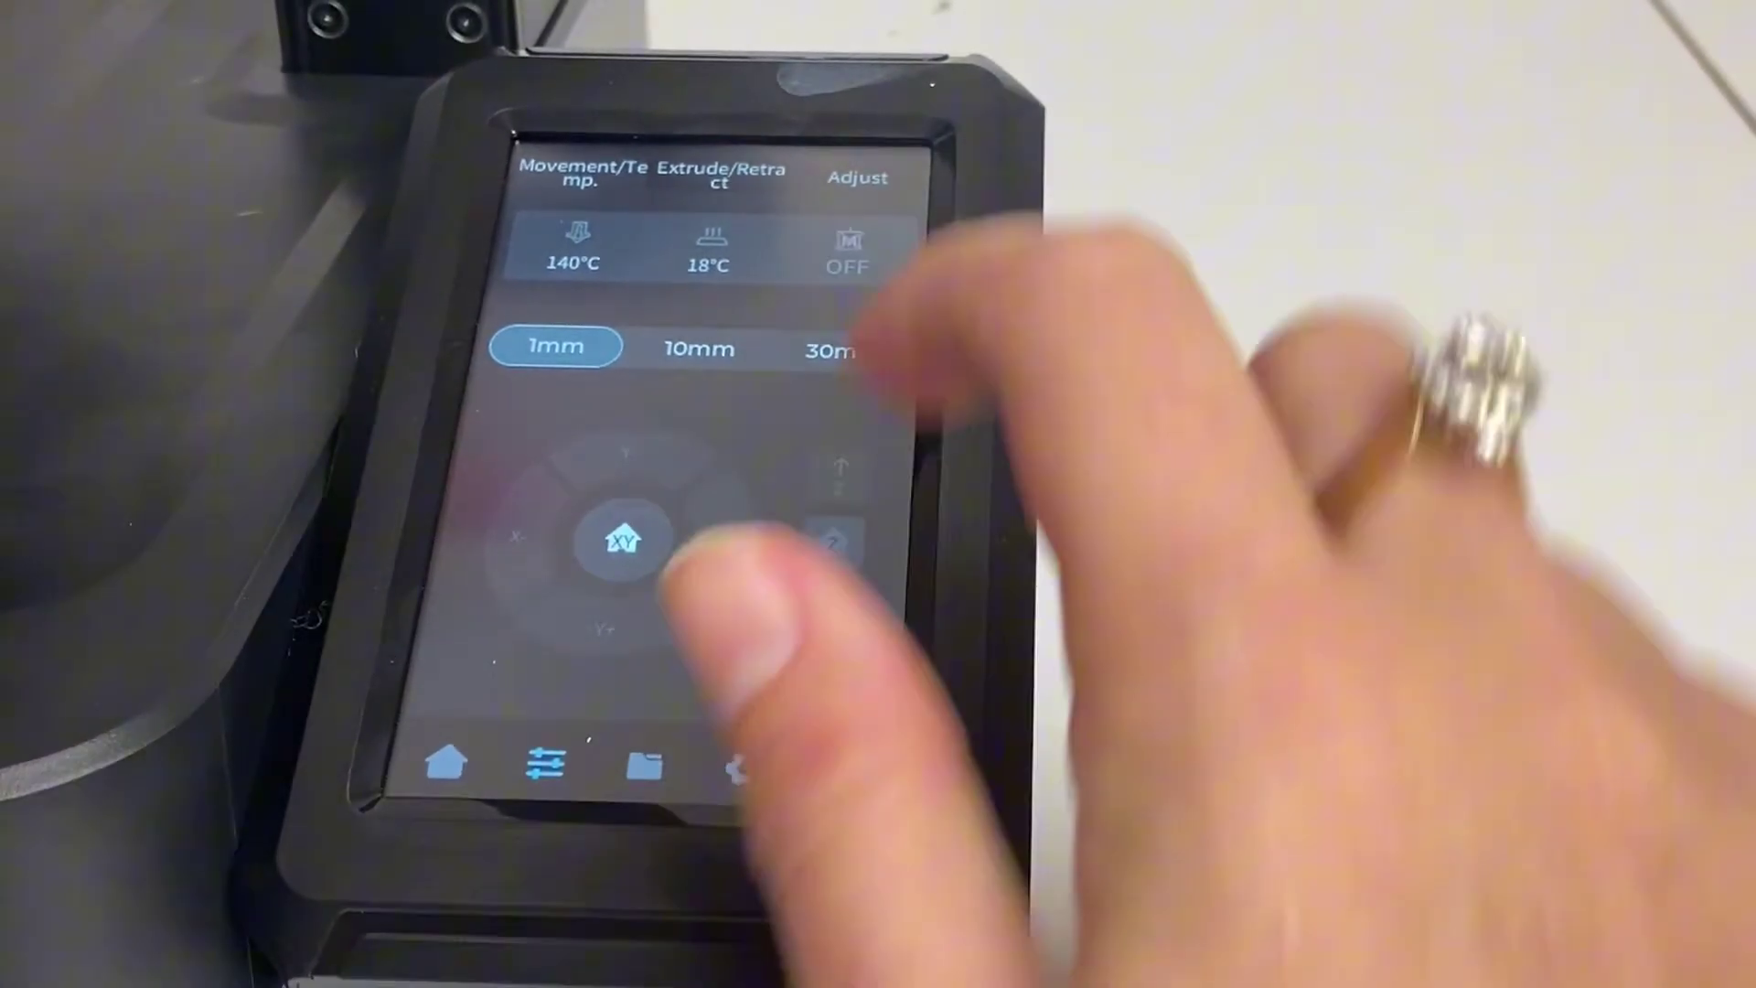
left_click(720, 173)
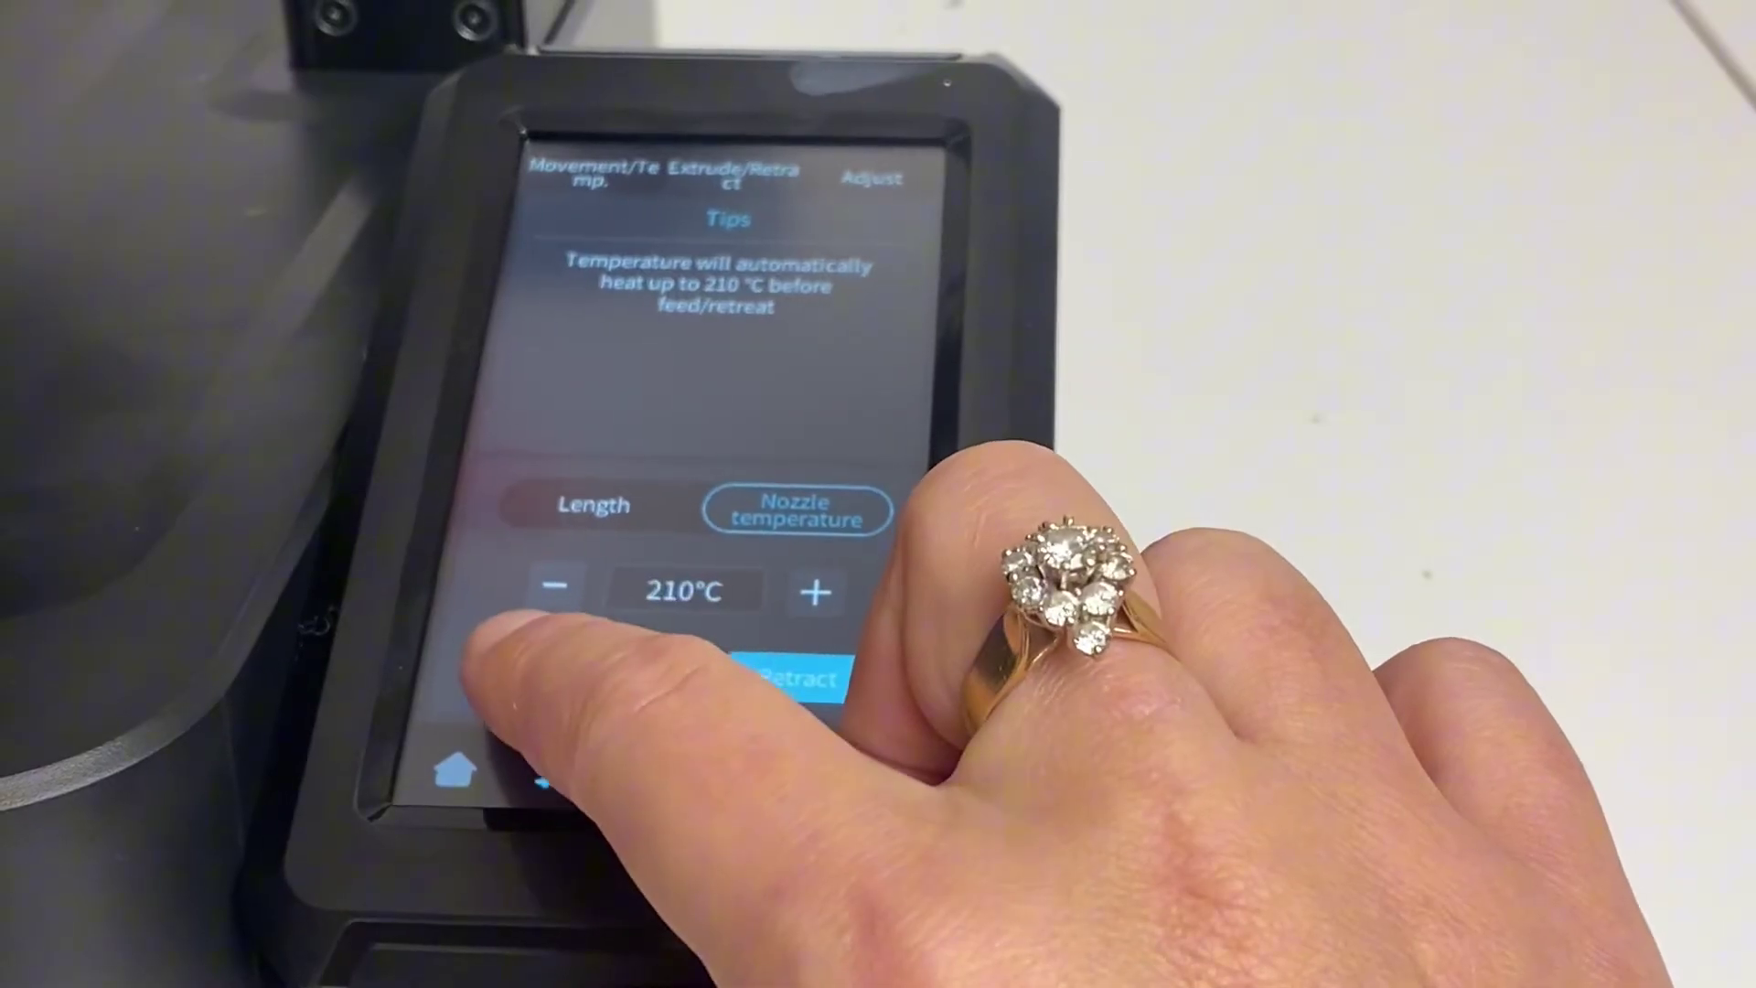
left_click(540, 675)
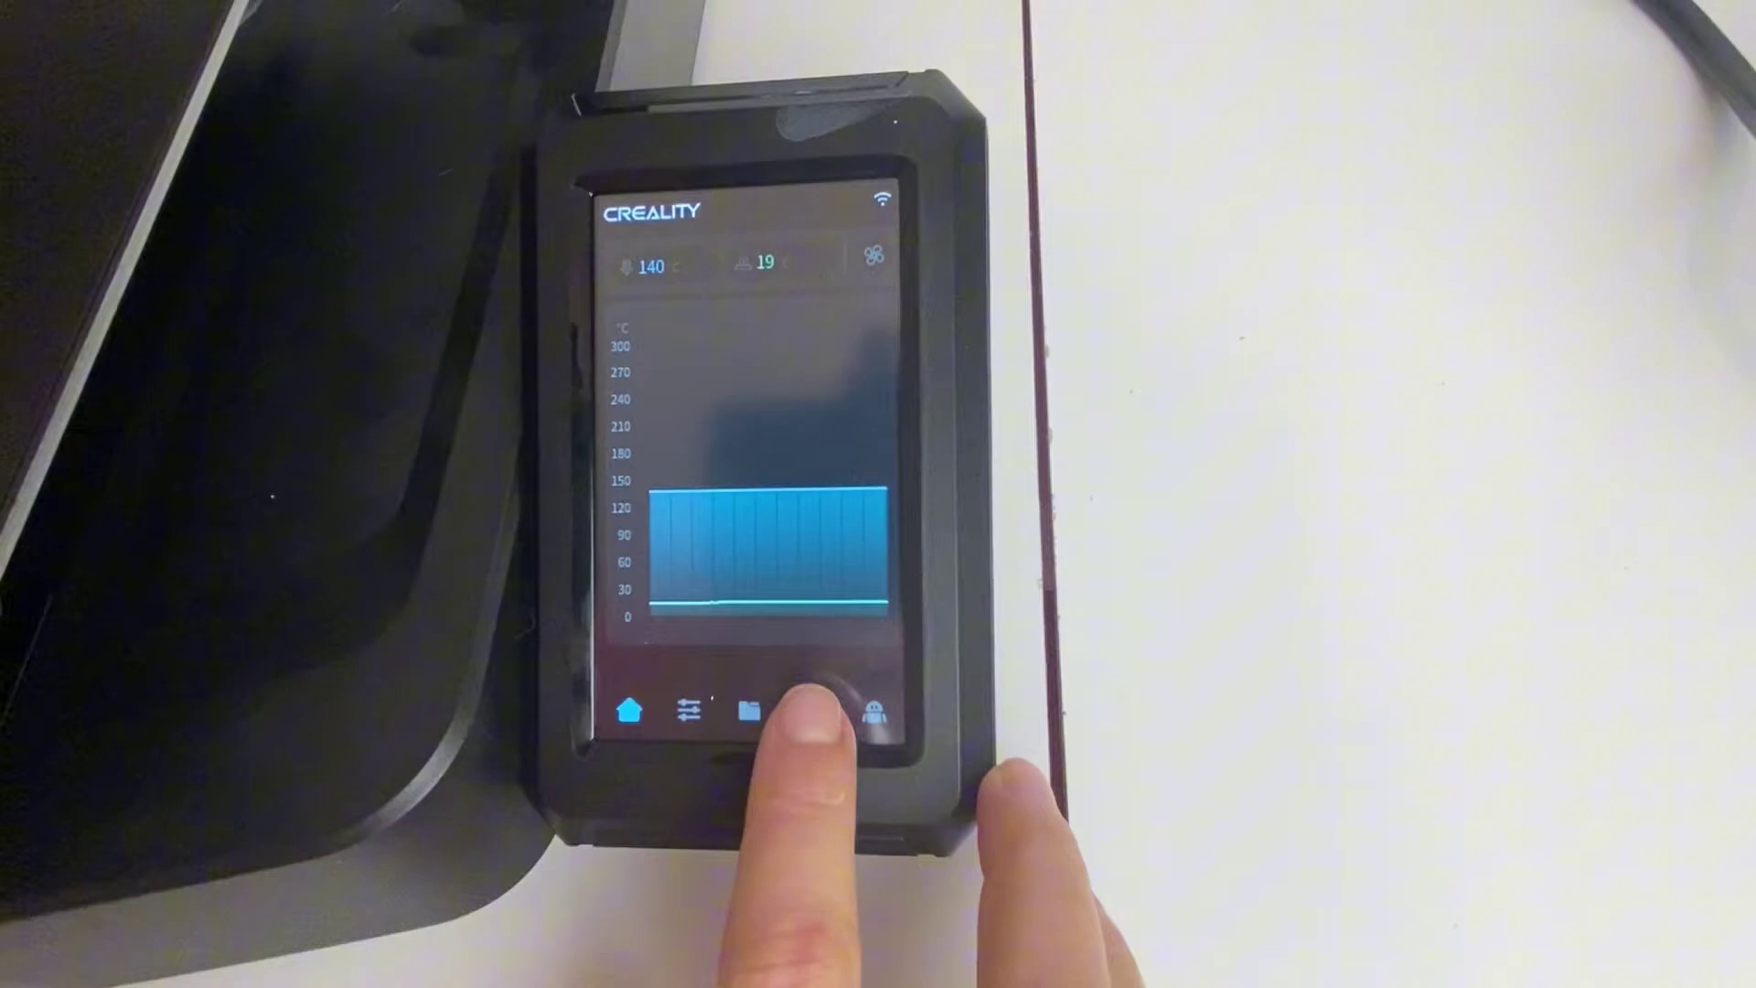
Run the equipment self-test with both Automatic Z Offset and Auto Leveling selected
left_click(880, 713)
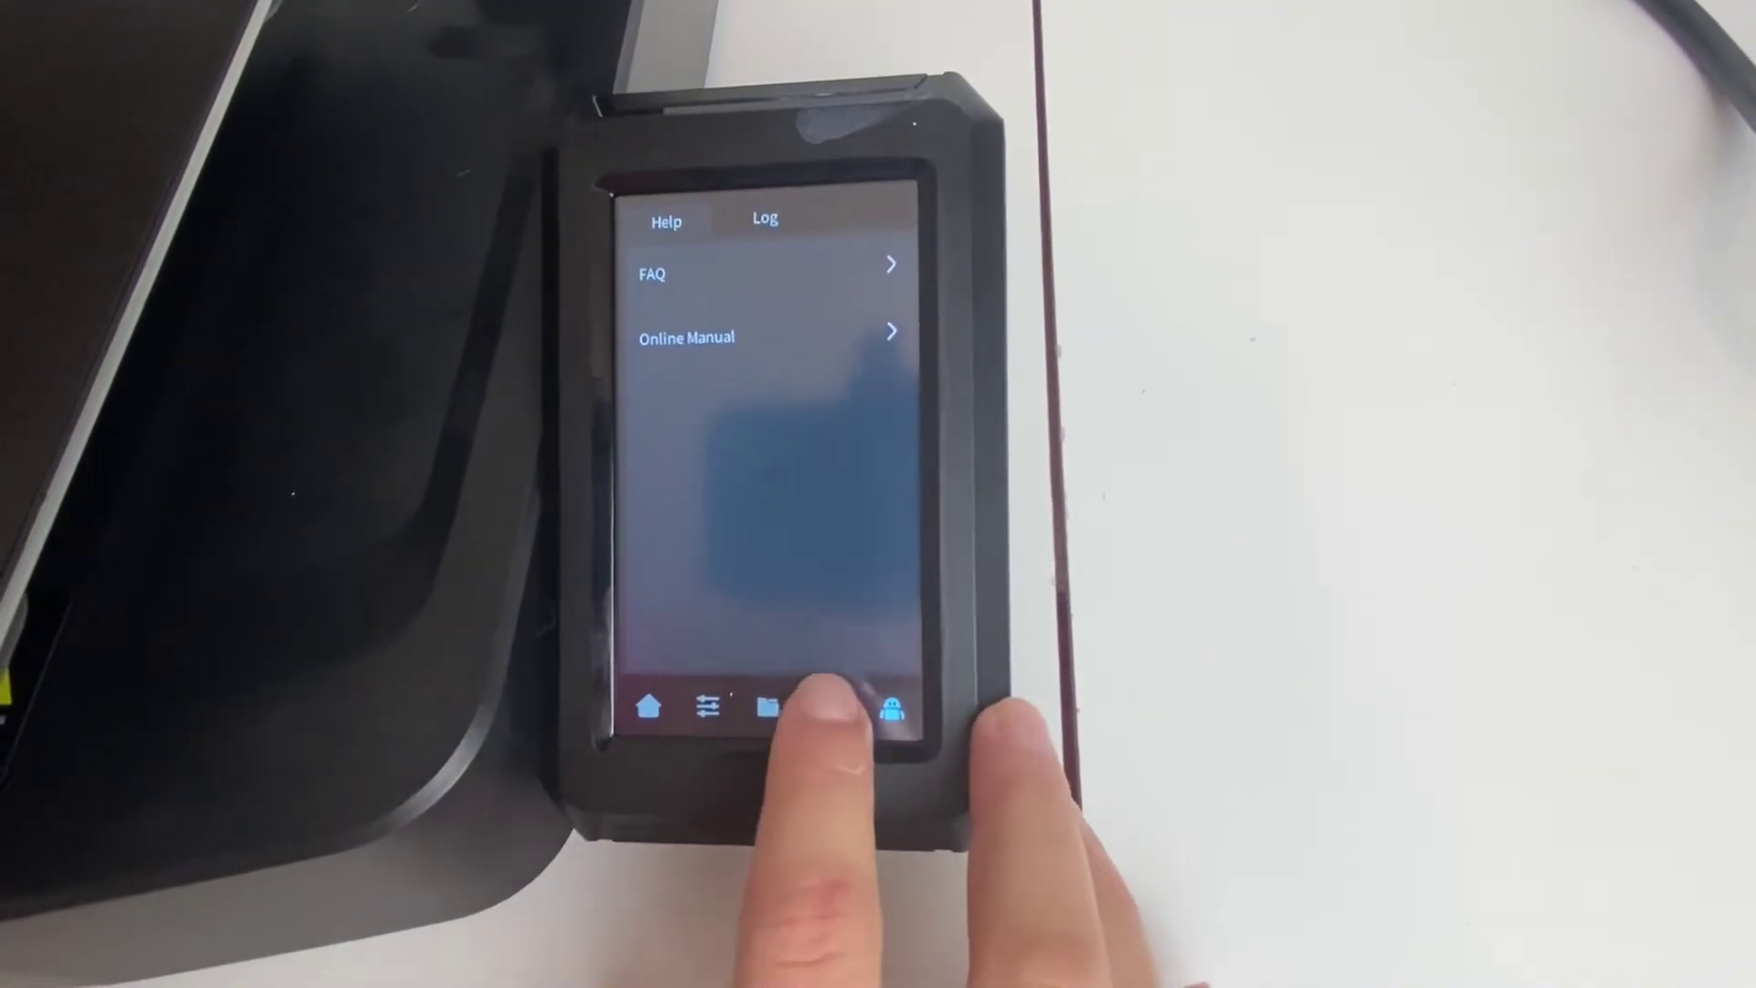
left_click(841, 714)
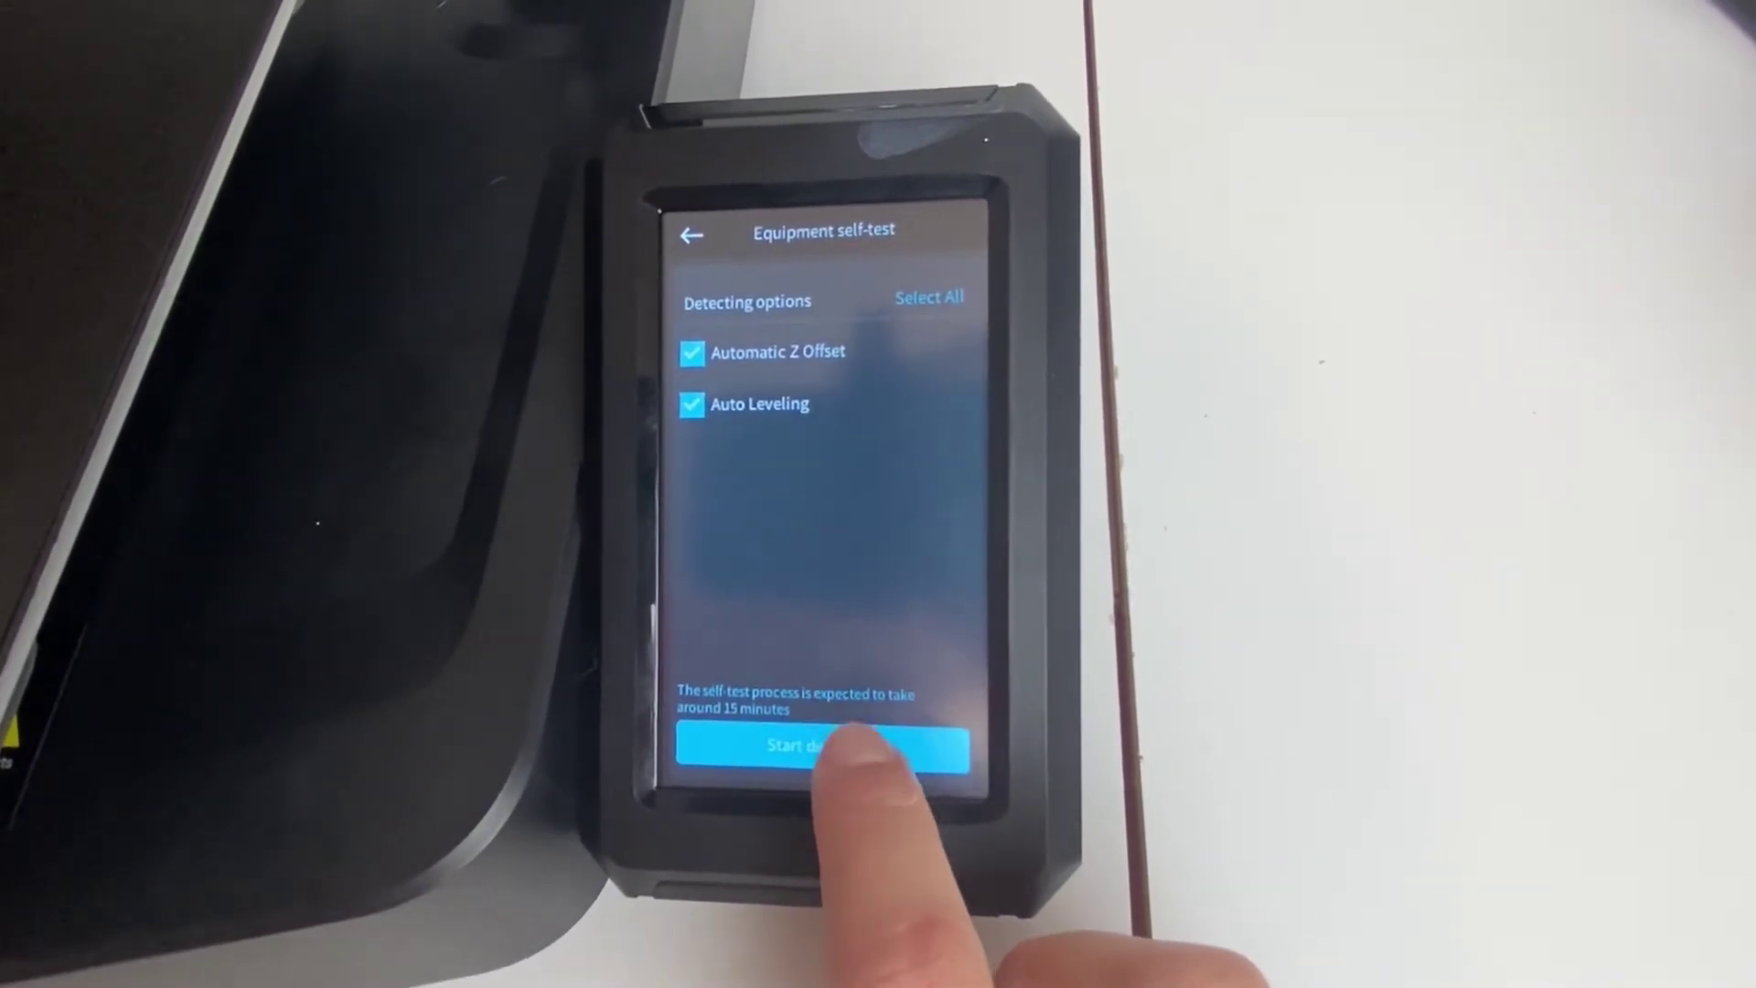
left_click(851, 747)
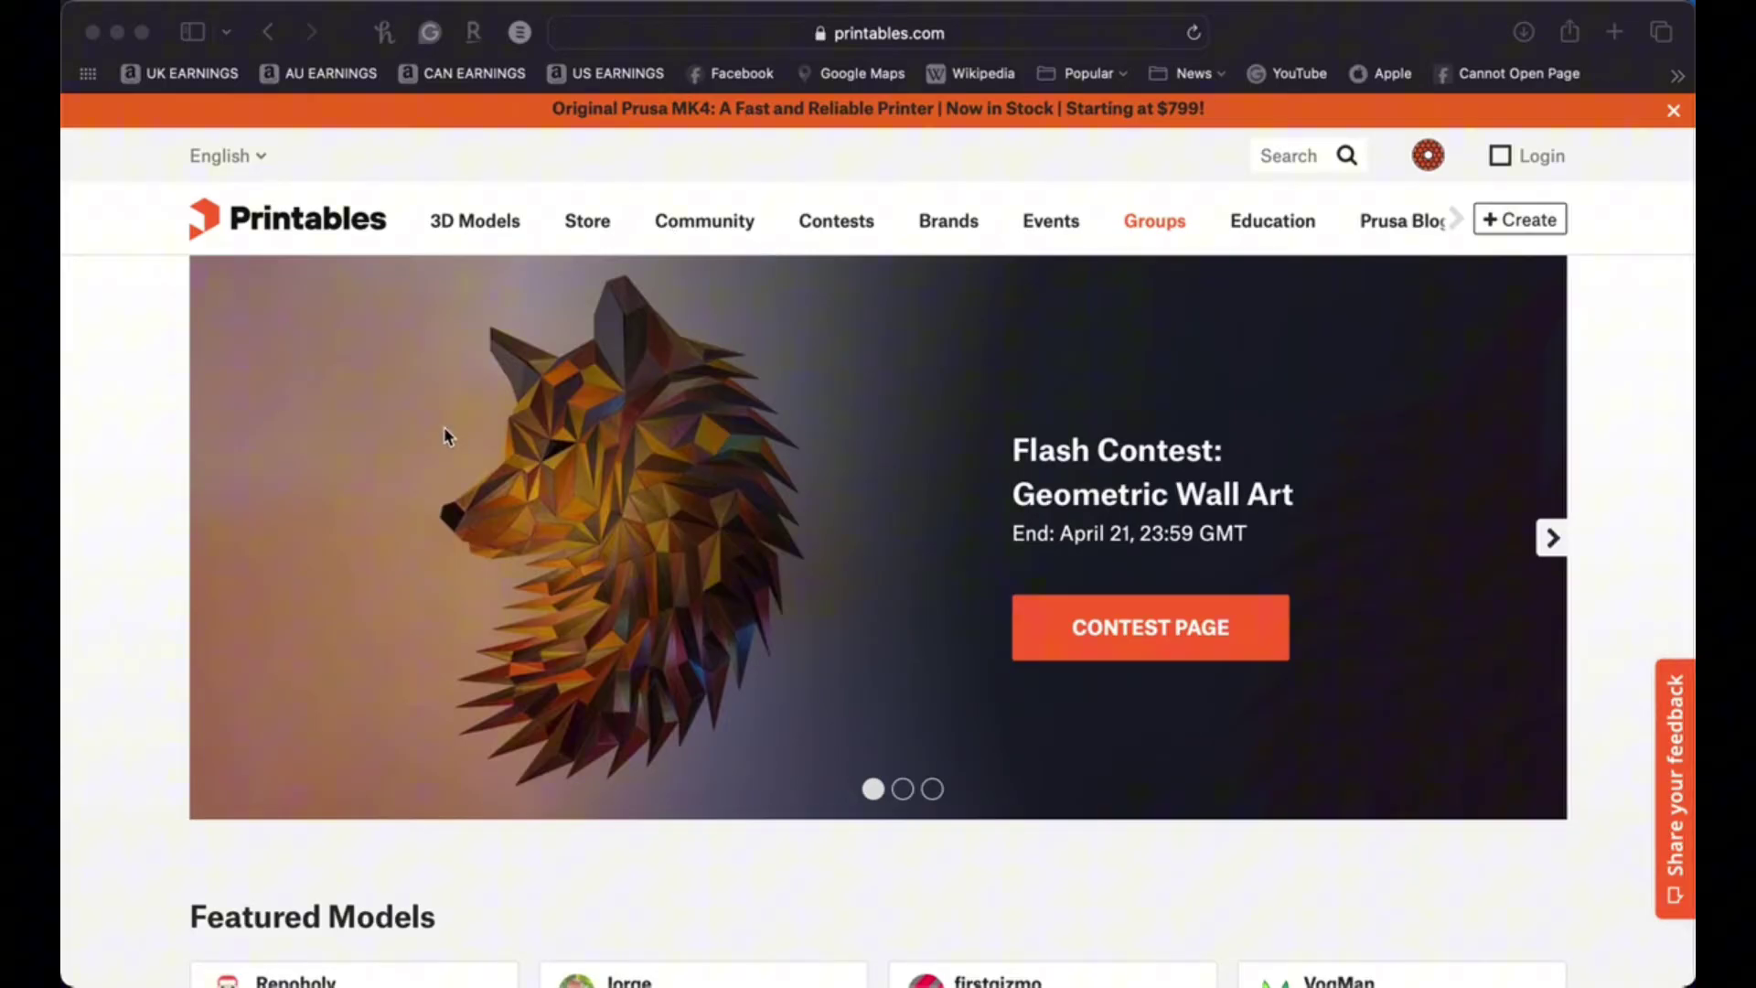
scroll(467, 485, "down", 3)
scroll(472, 515, "down", 15)
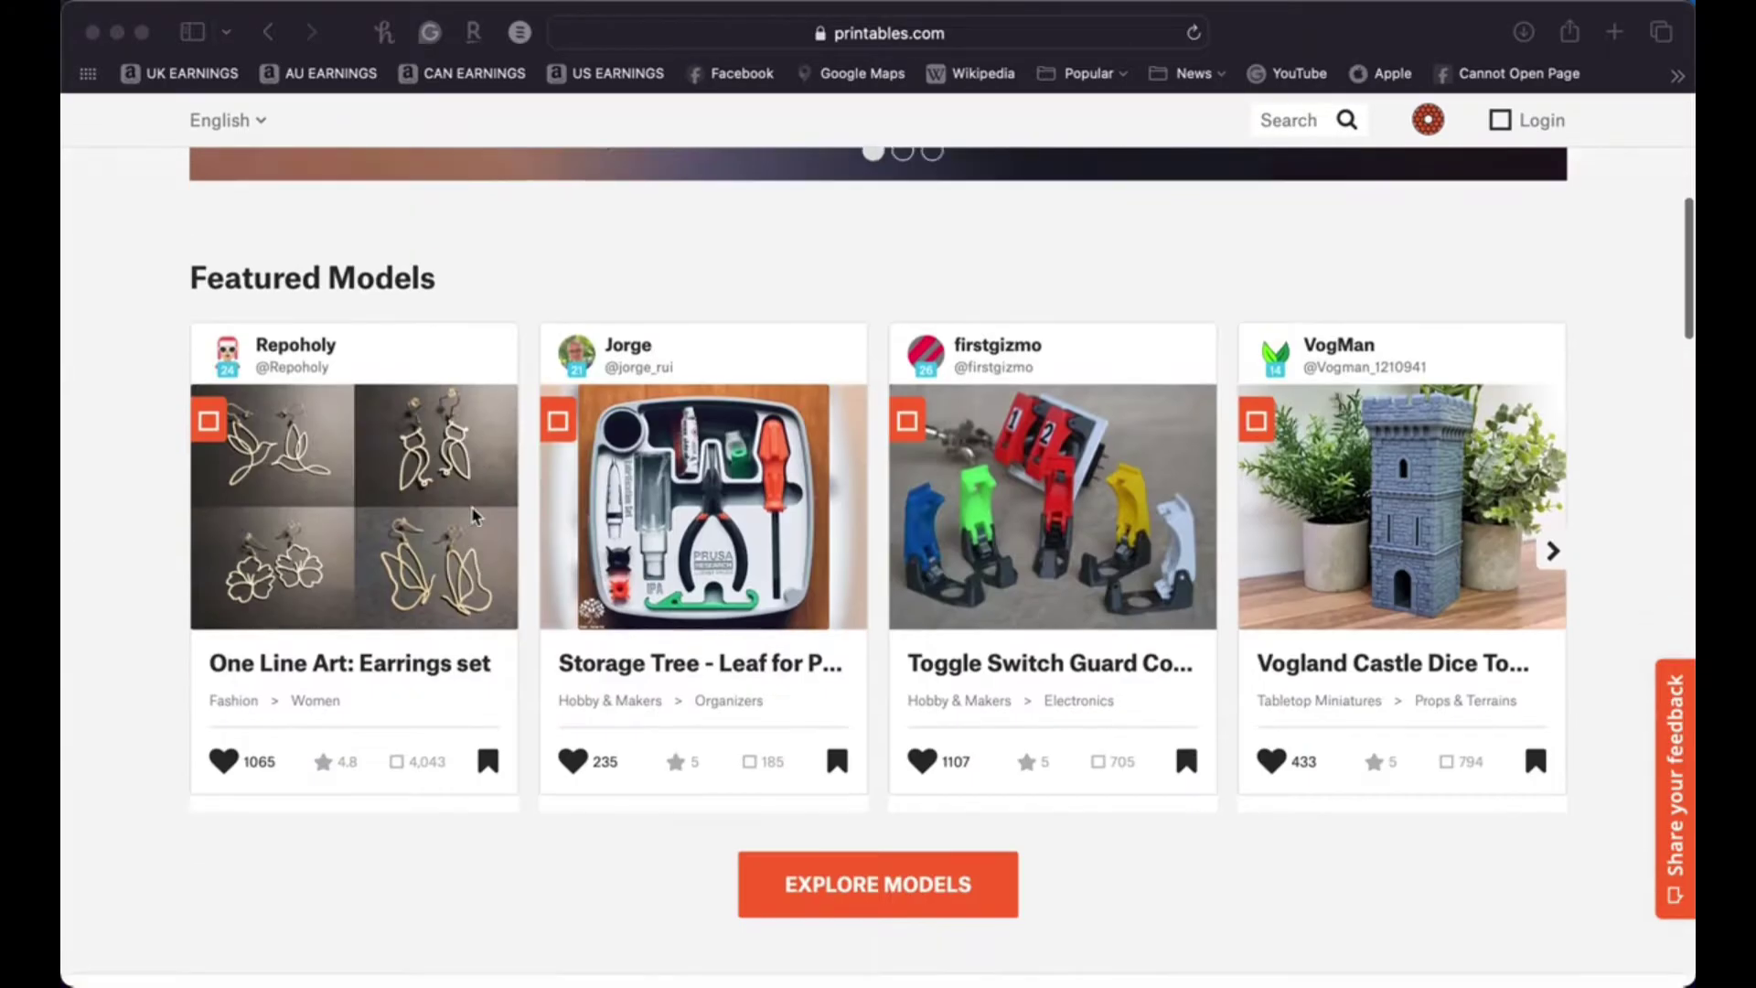
scroll(474, 517, "down", 9)
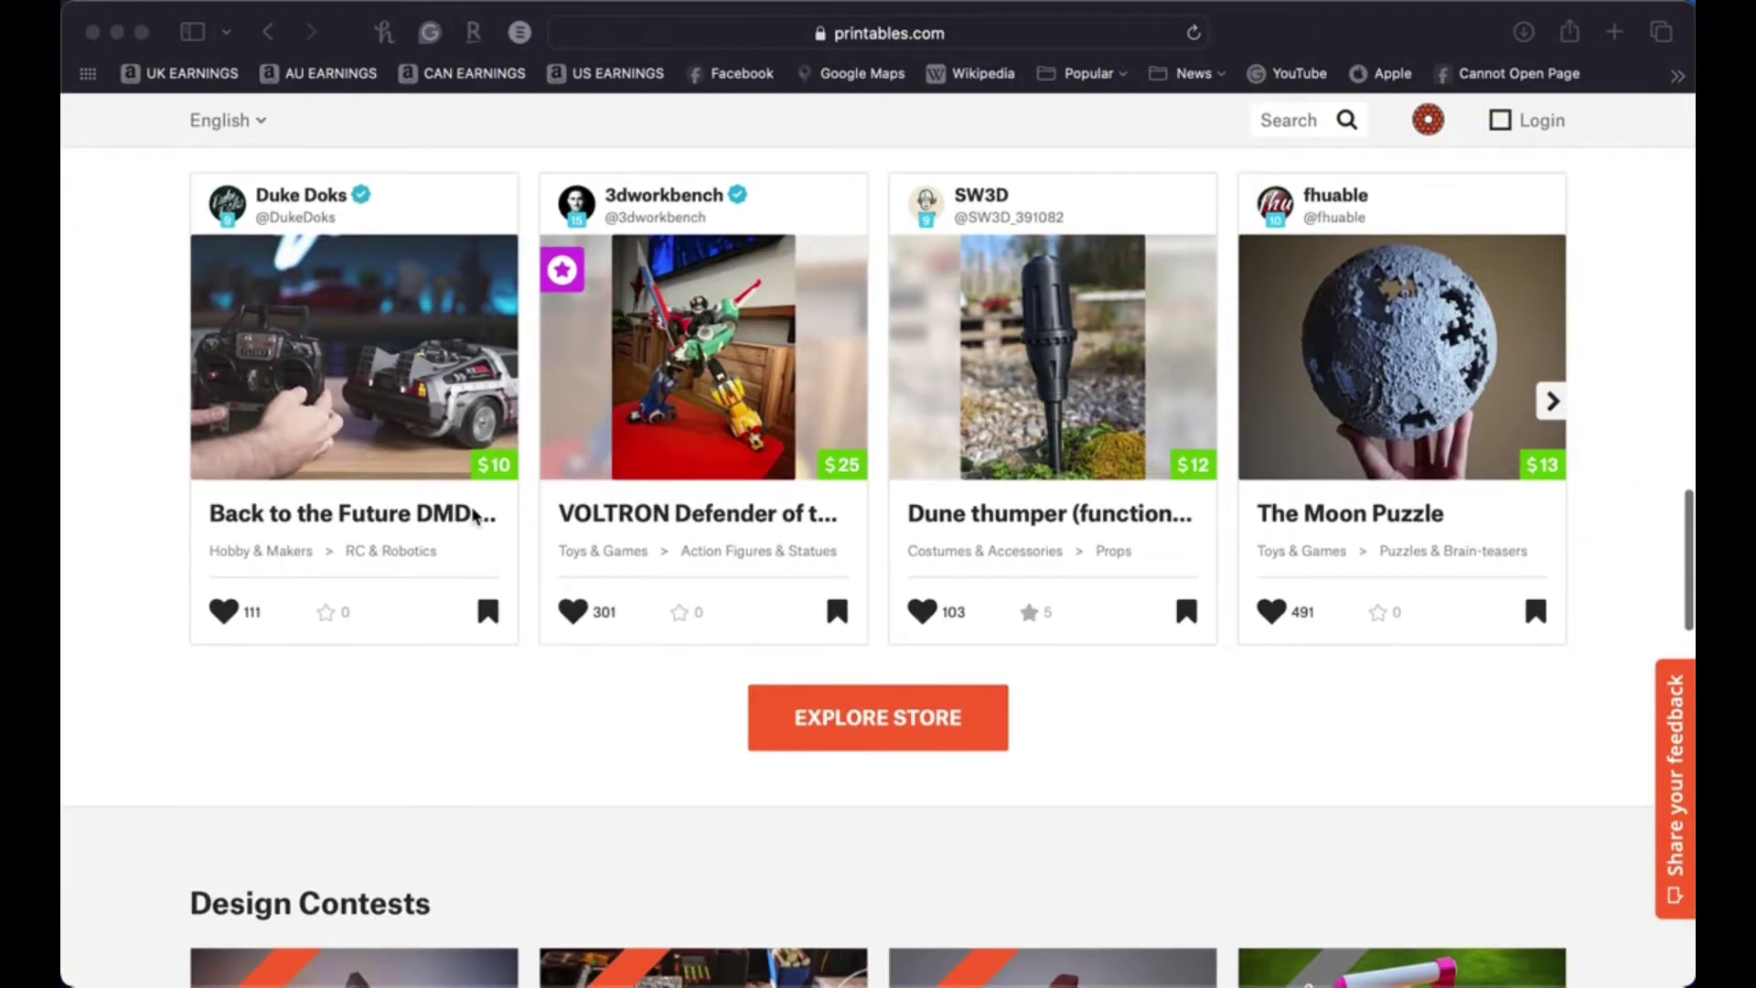
scroll(473, 514, "down", 4)
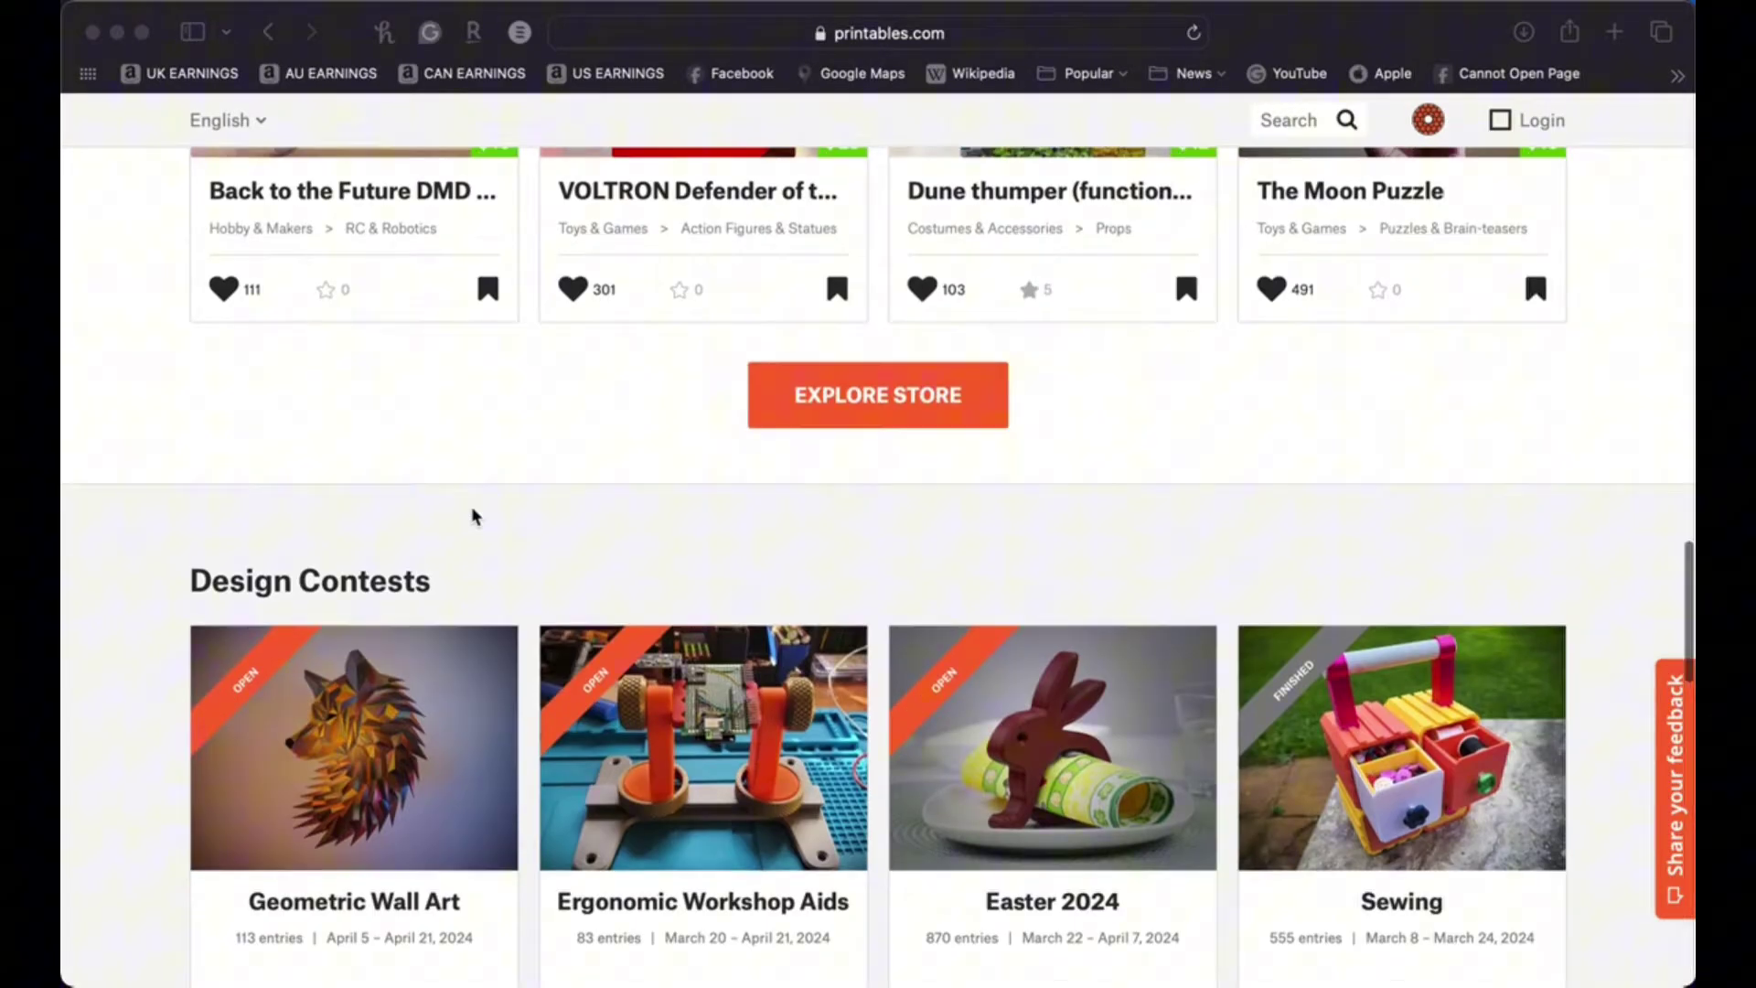
scroll(472, 515, "down", 6)
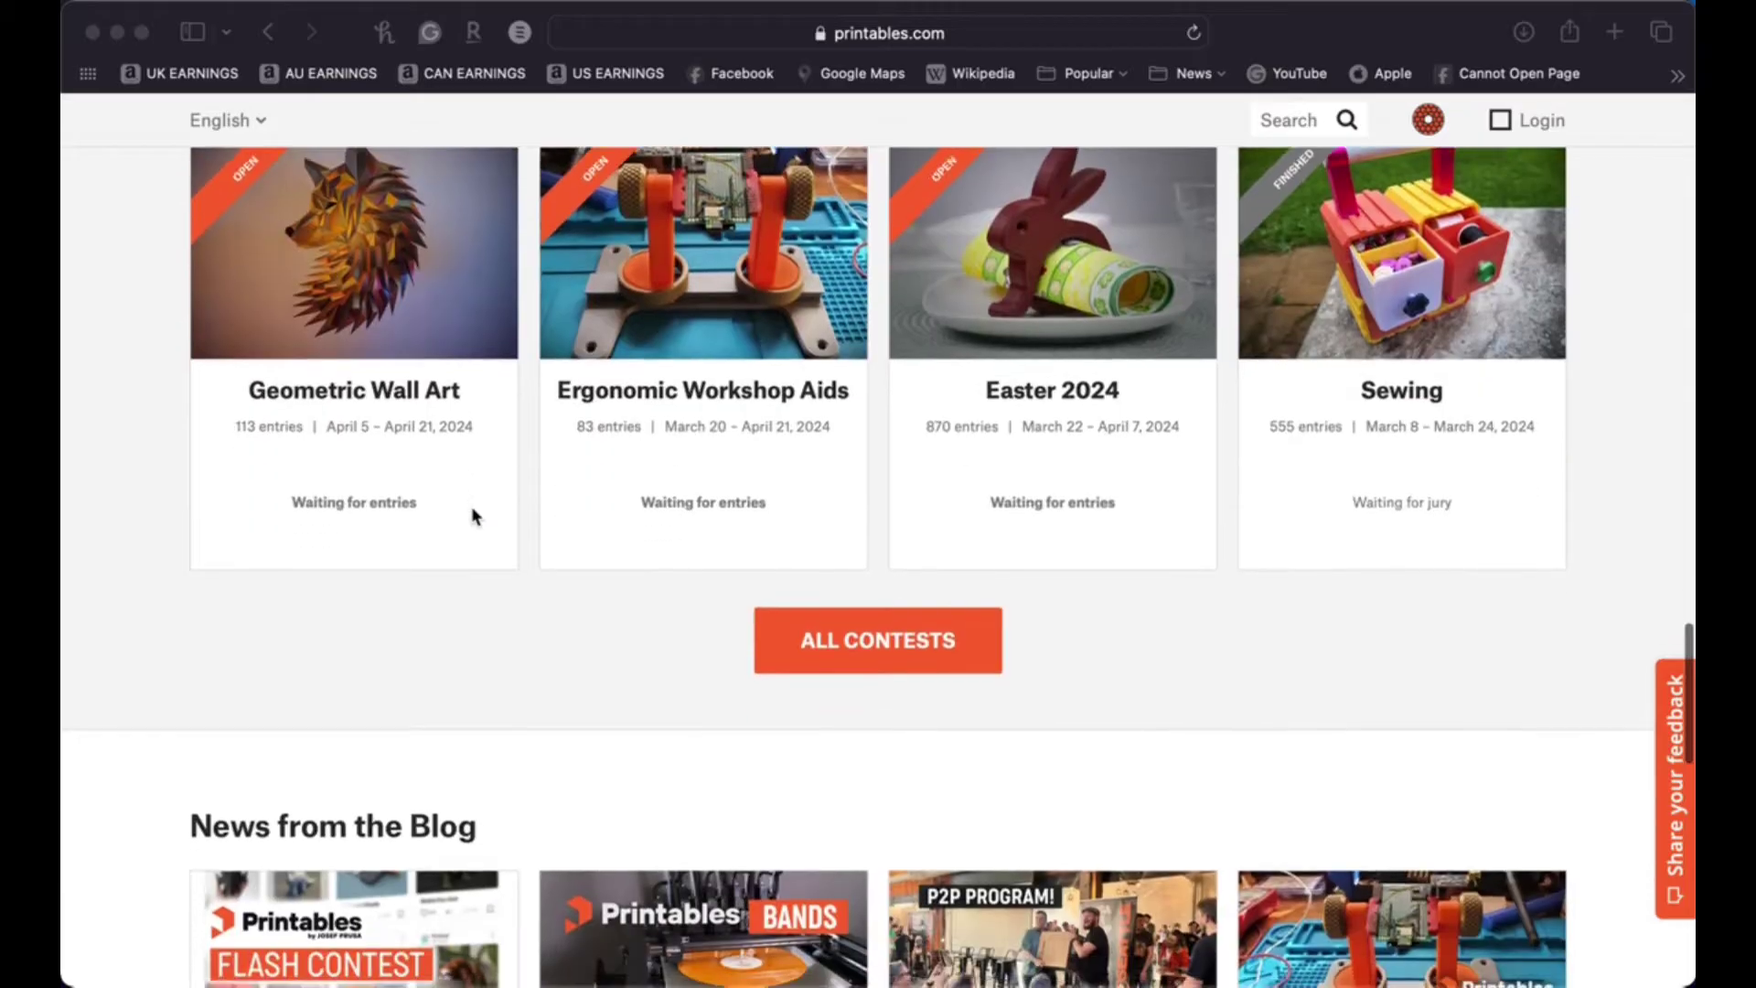
scroll(472, 515, "down", 8)
scroll(472, 515, "up", 15)
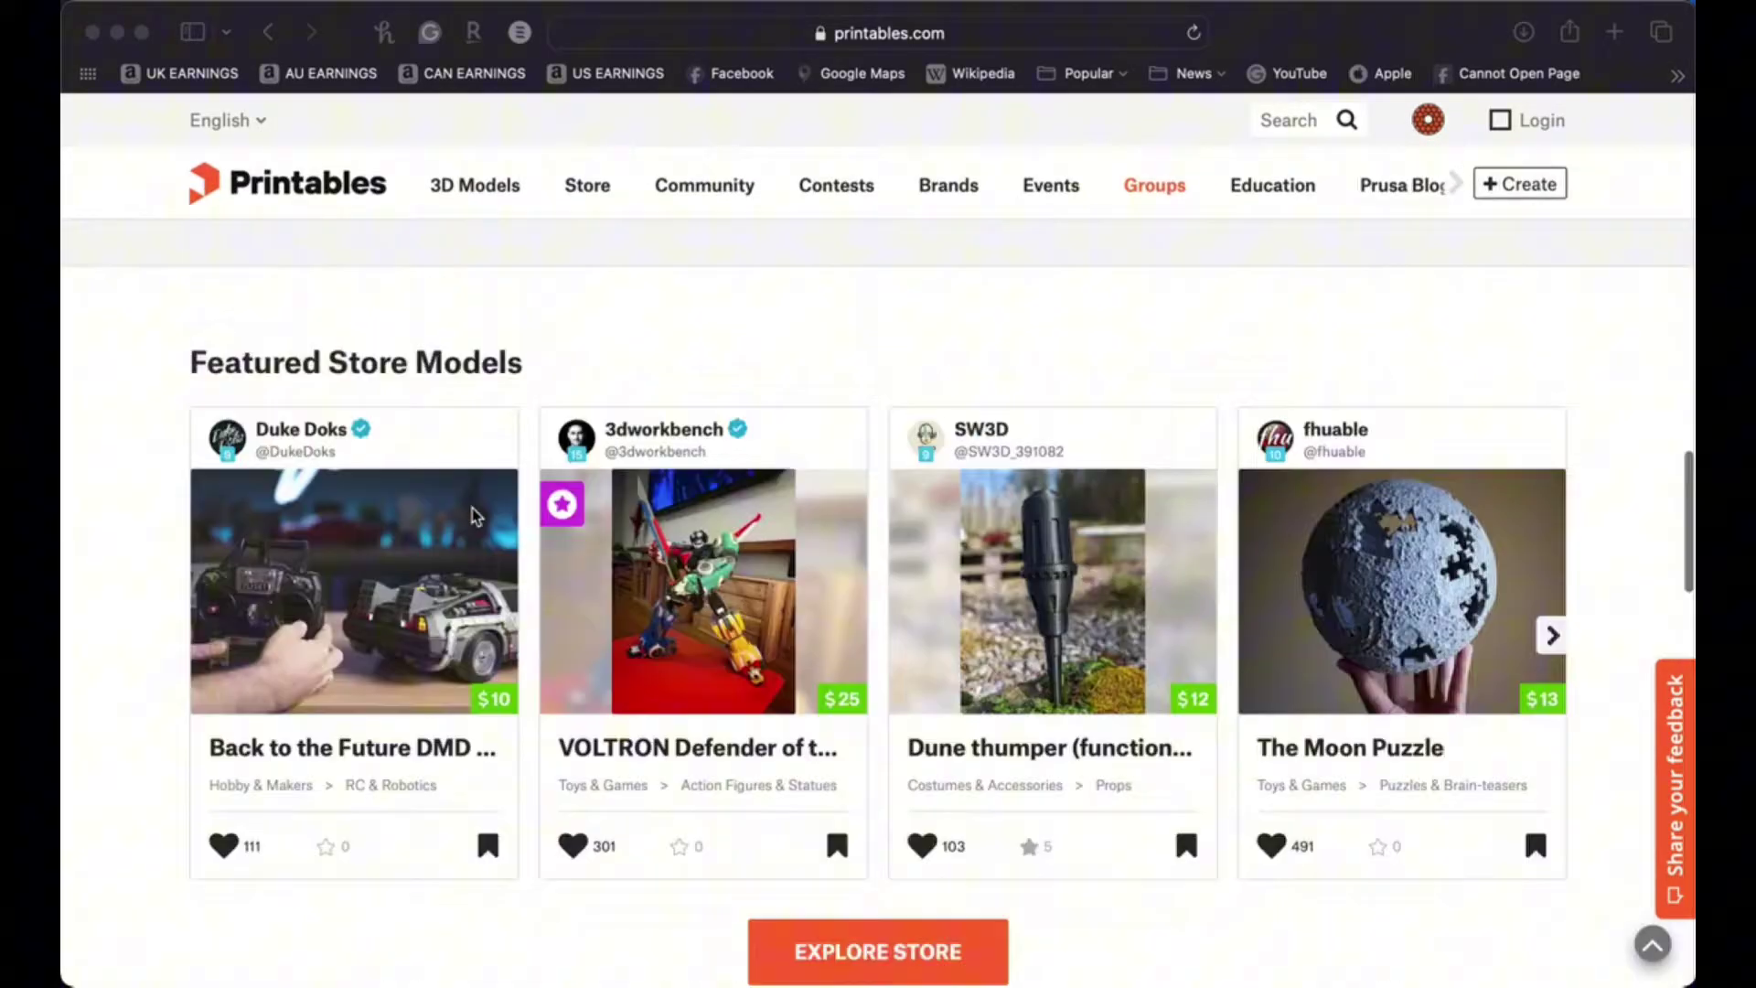
scroll(472, 515, "up", 15)
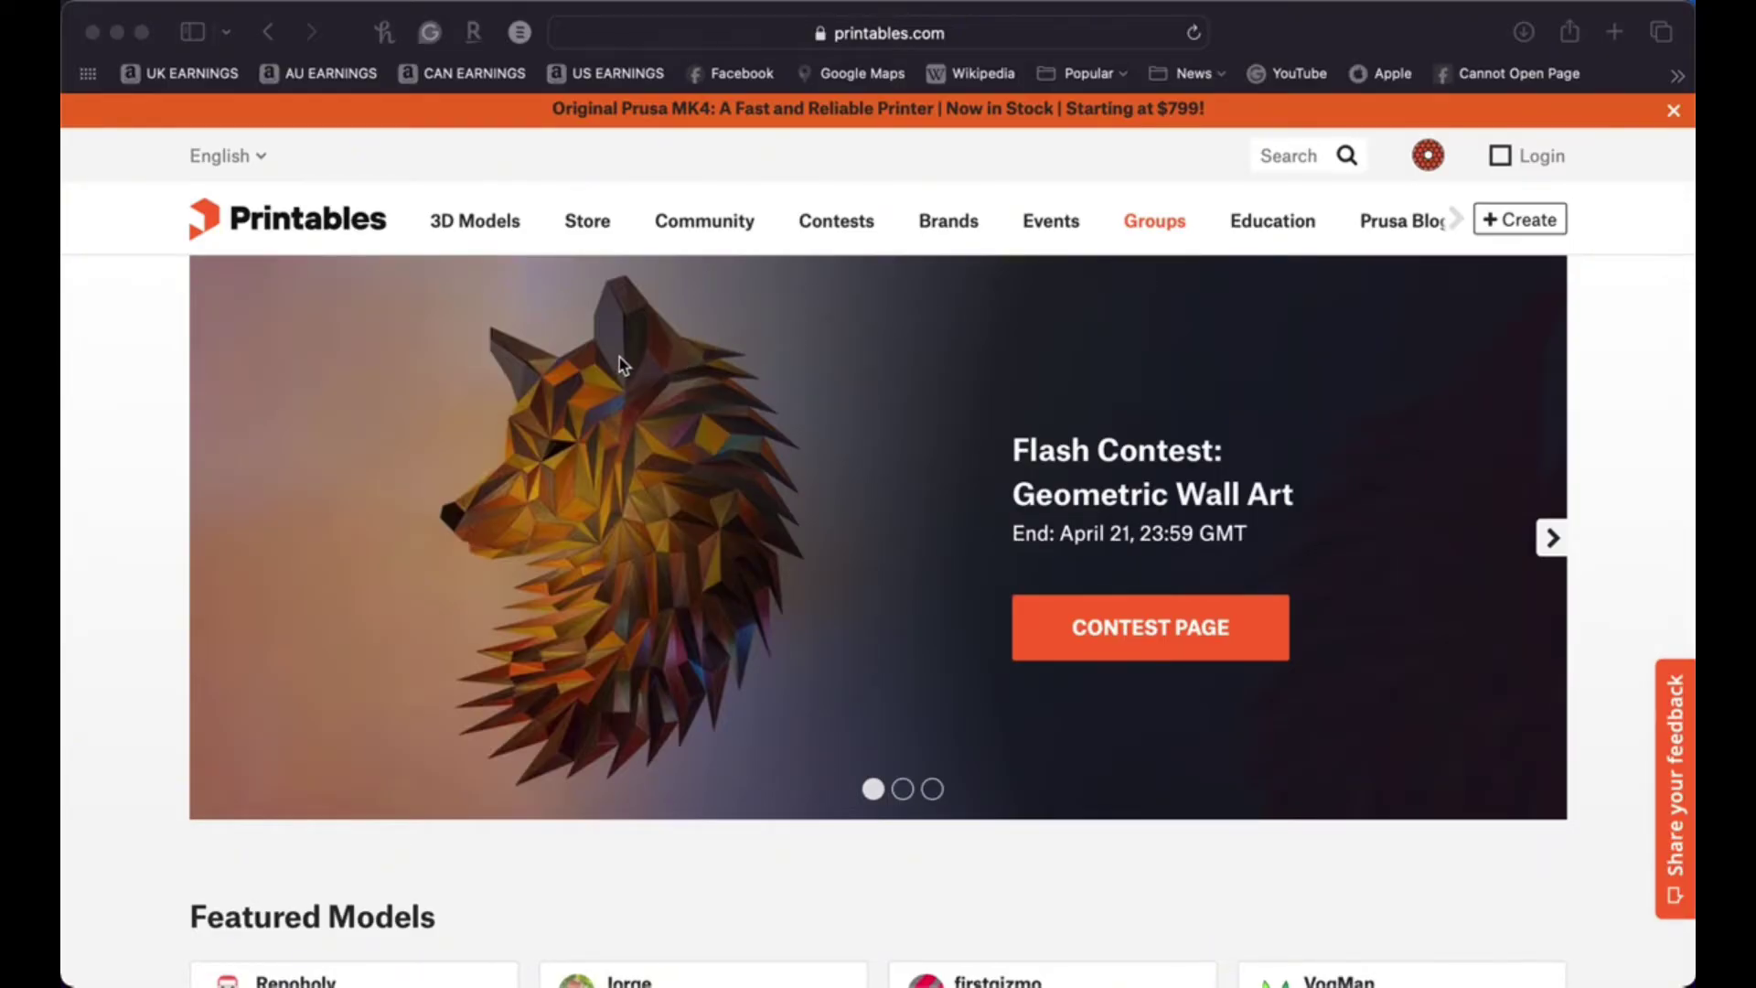
Search Printables for 'articulated'
left_click(1299, 153)
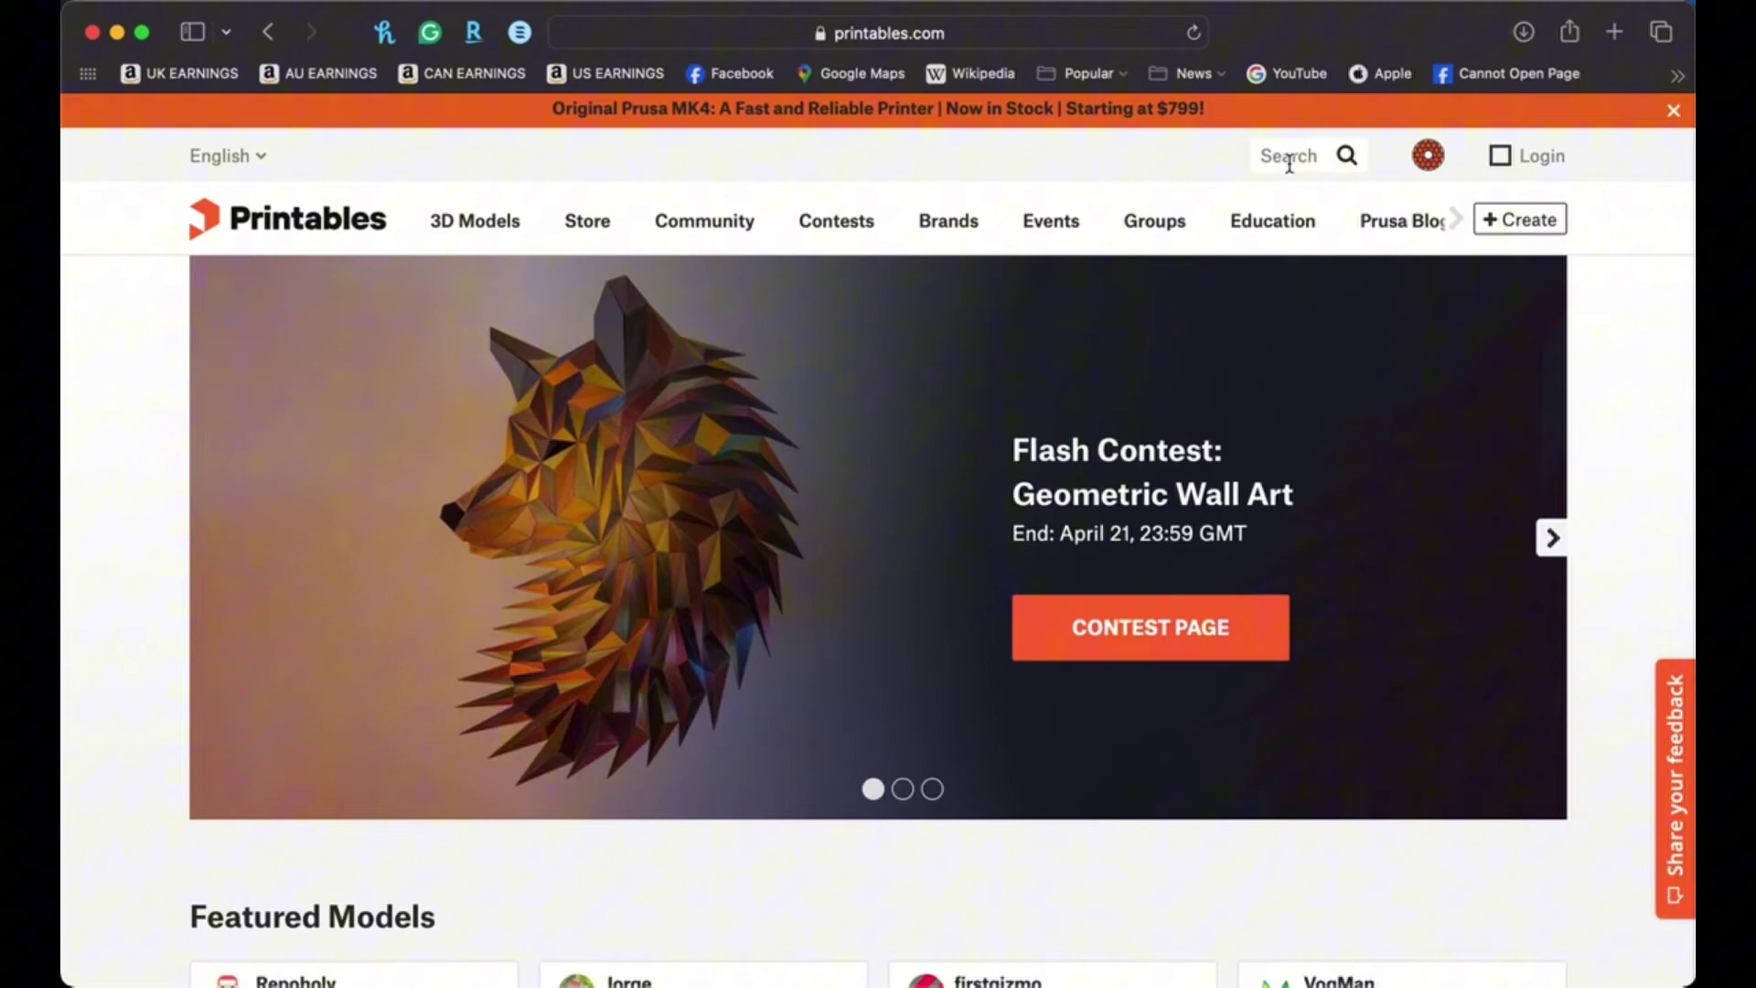
left_click(1294, 156)
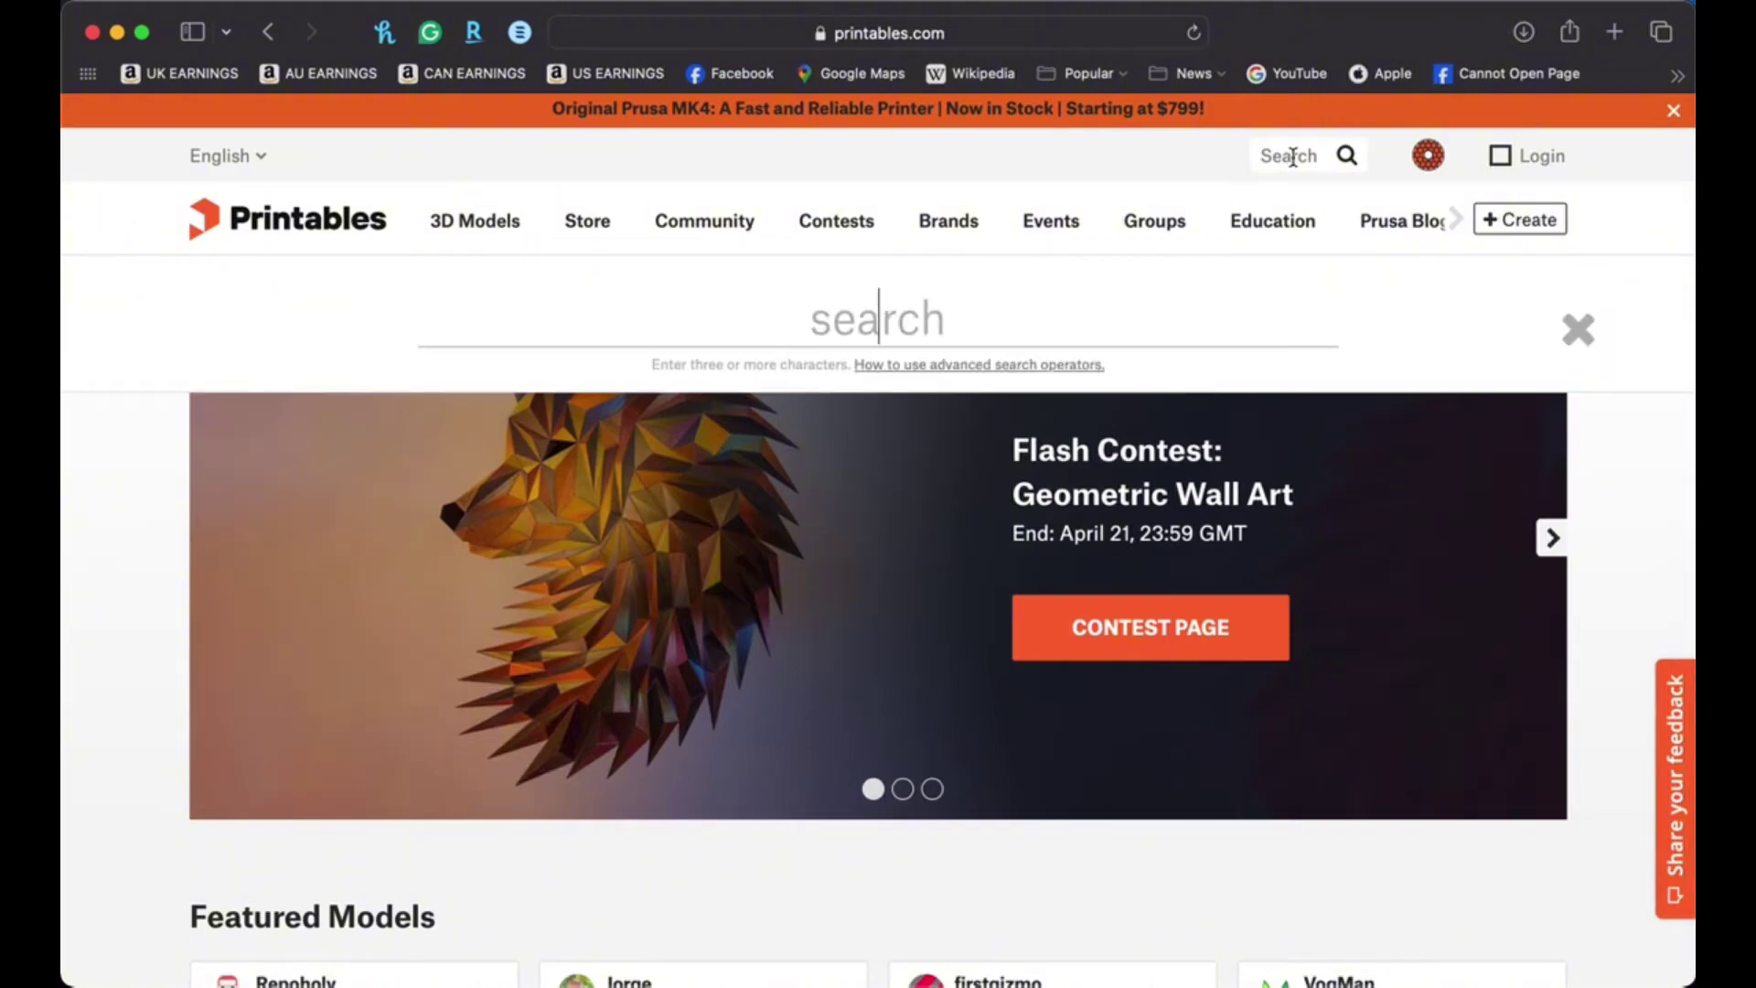
type("art")
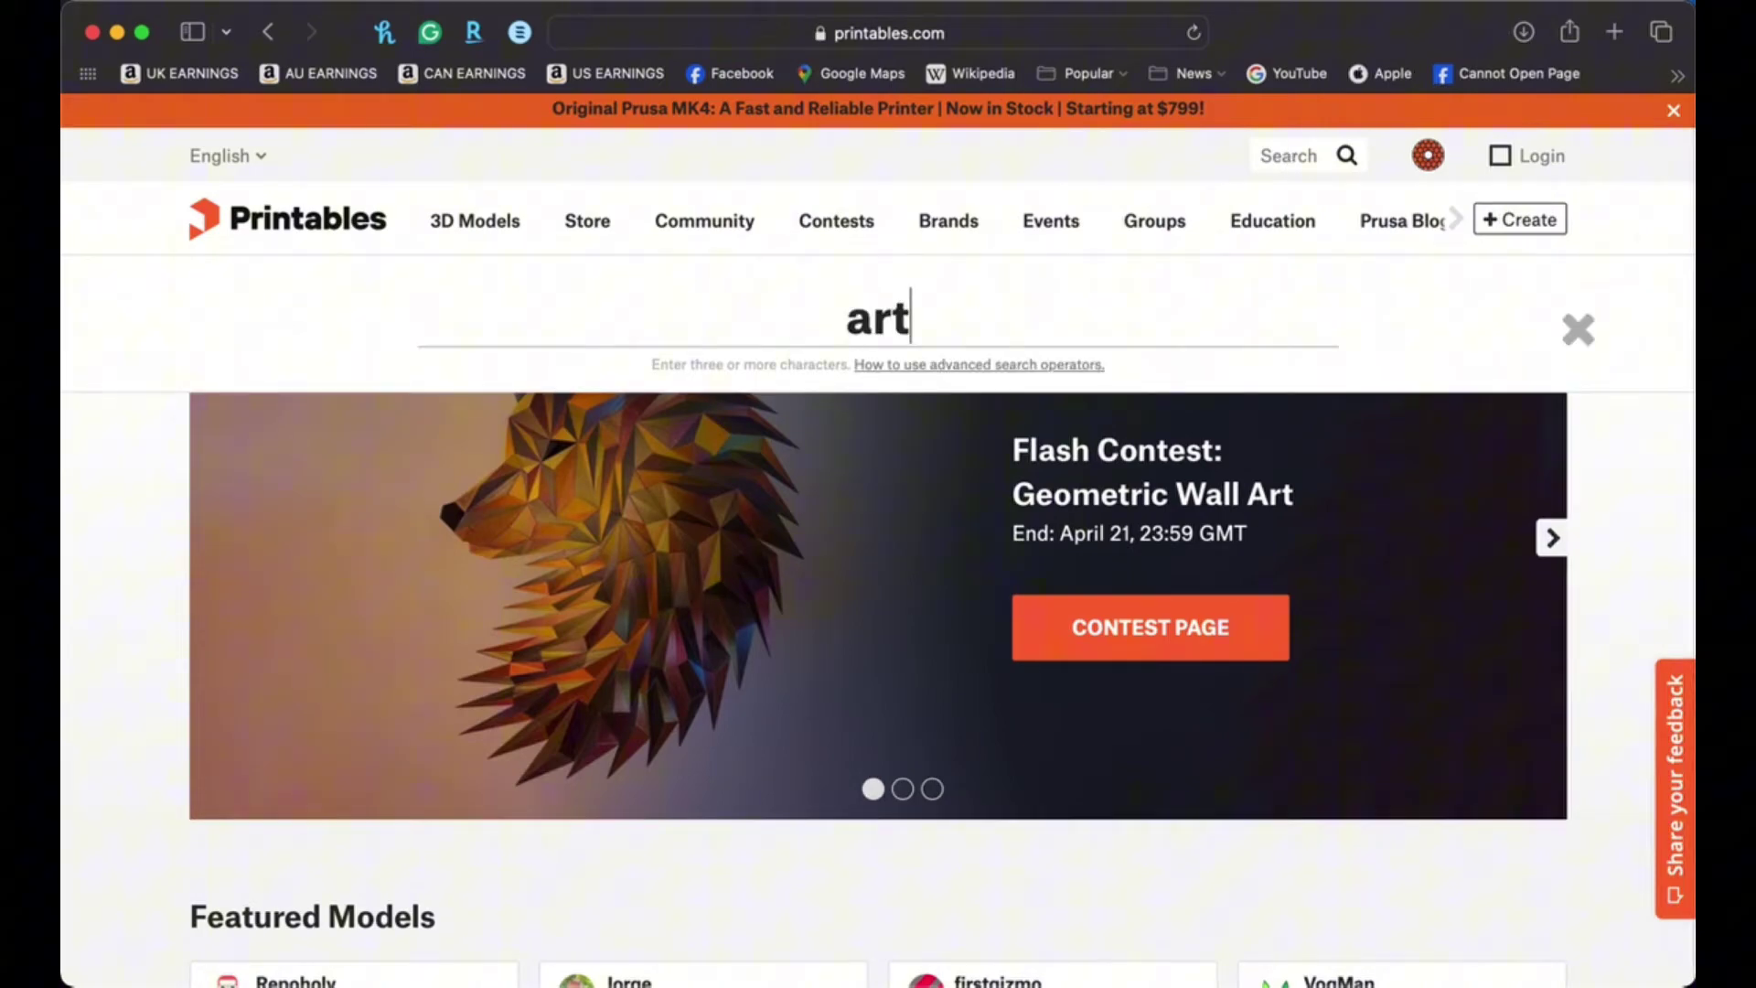
type("iculatd")
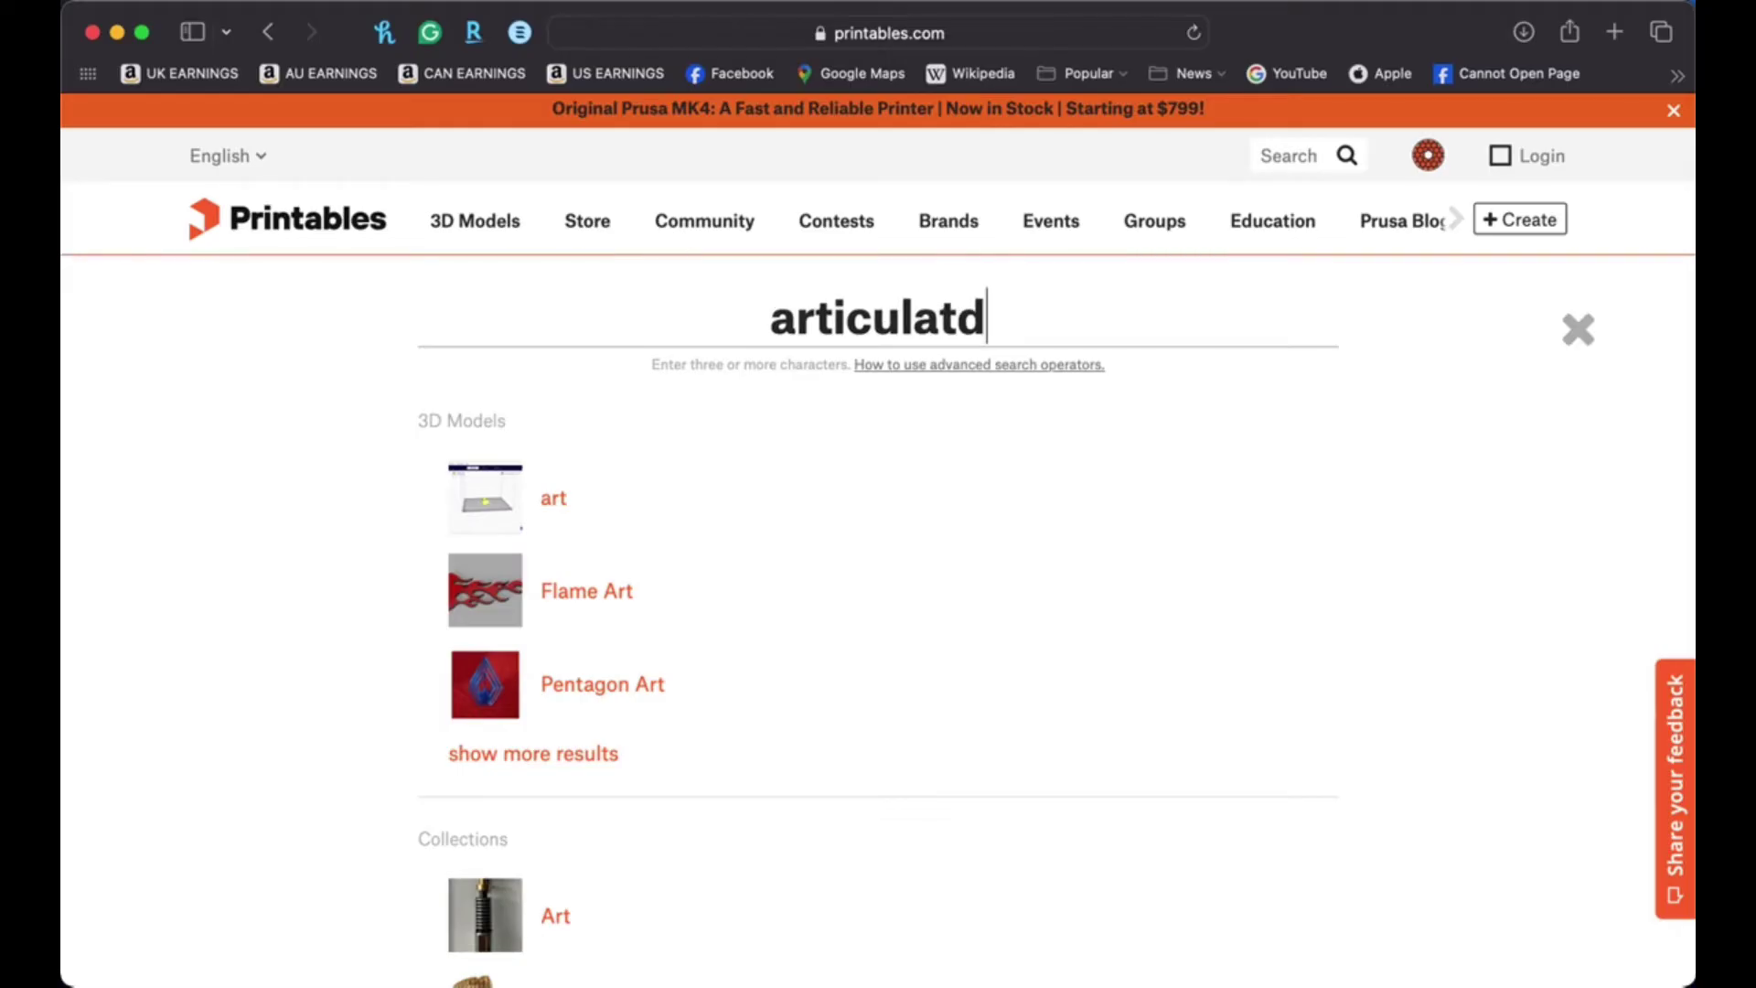
key("BackSpace")
type("ed")
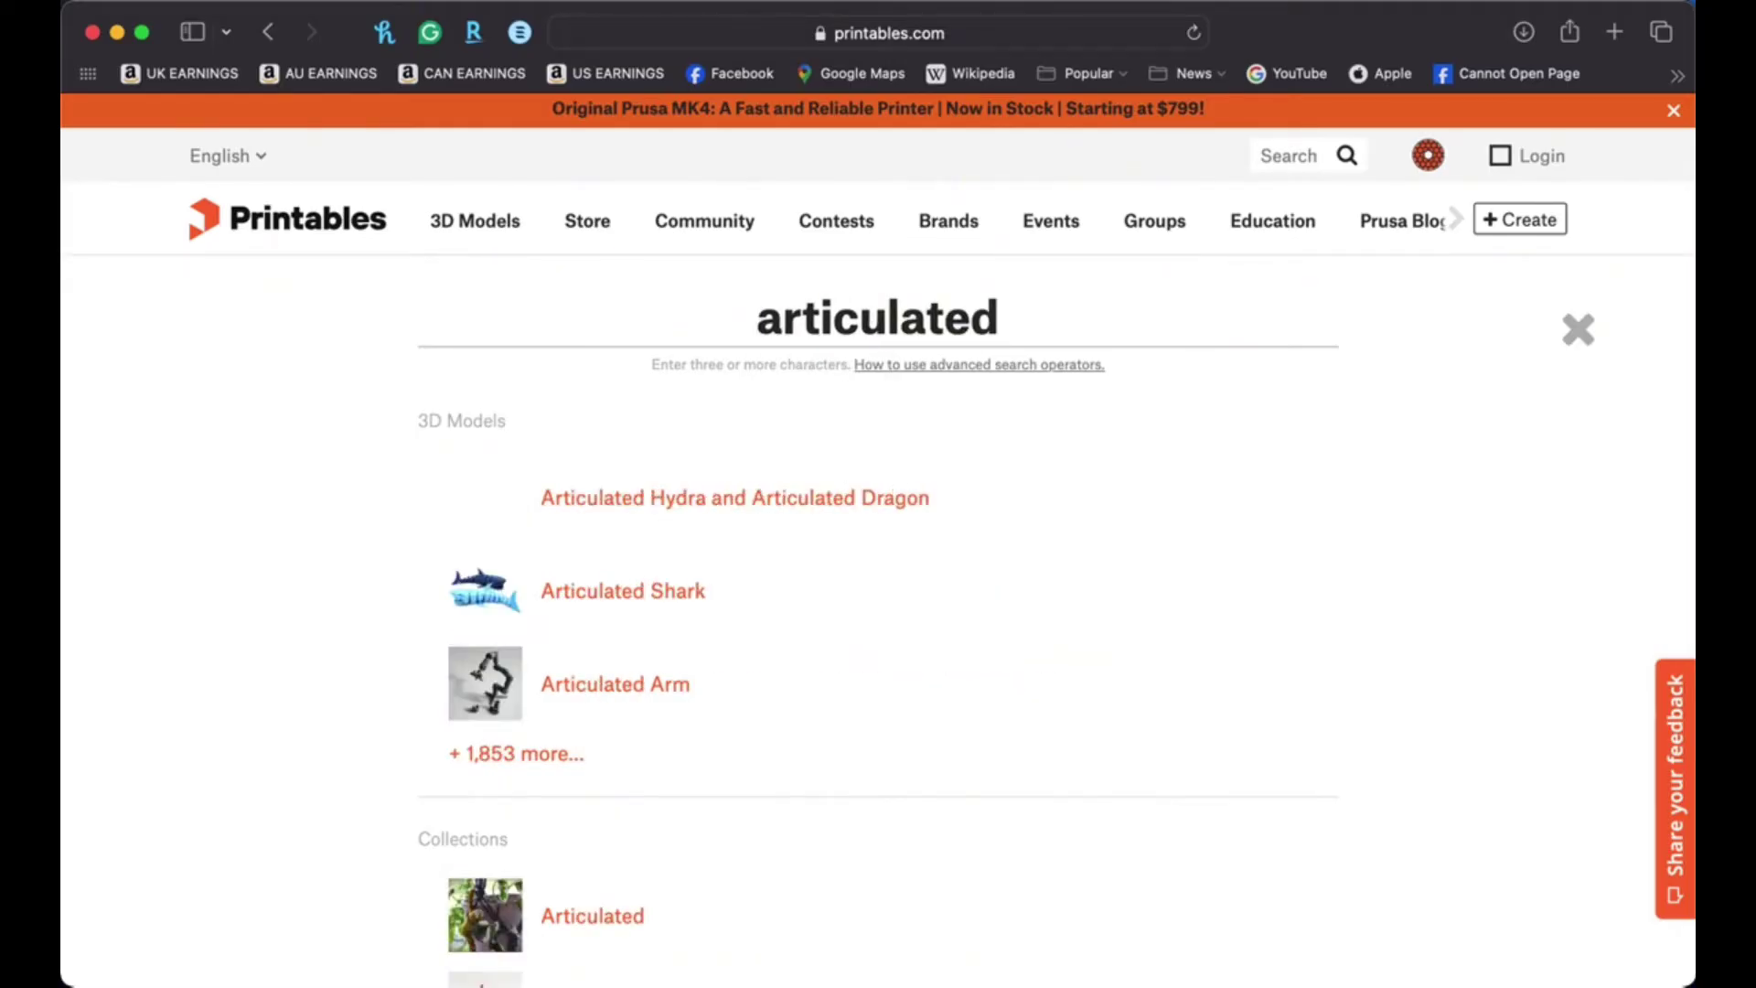
key("Return")
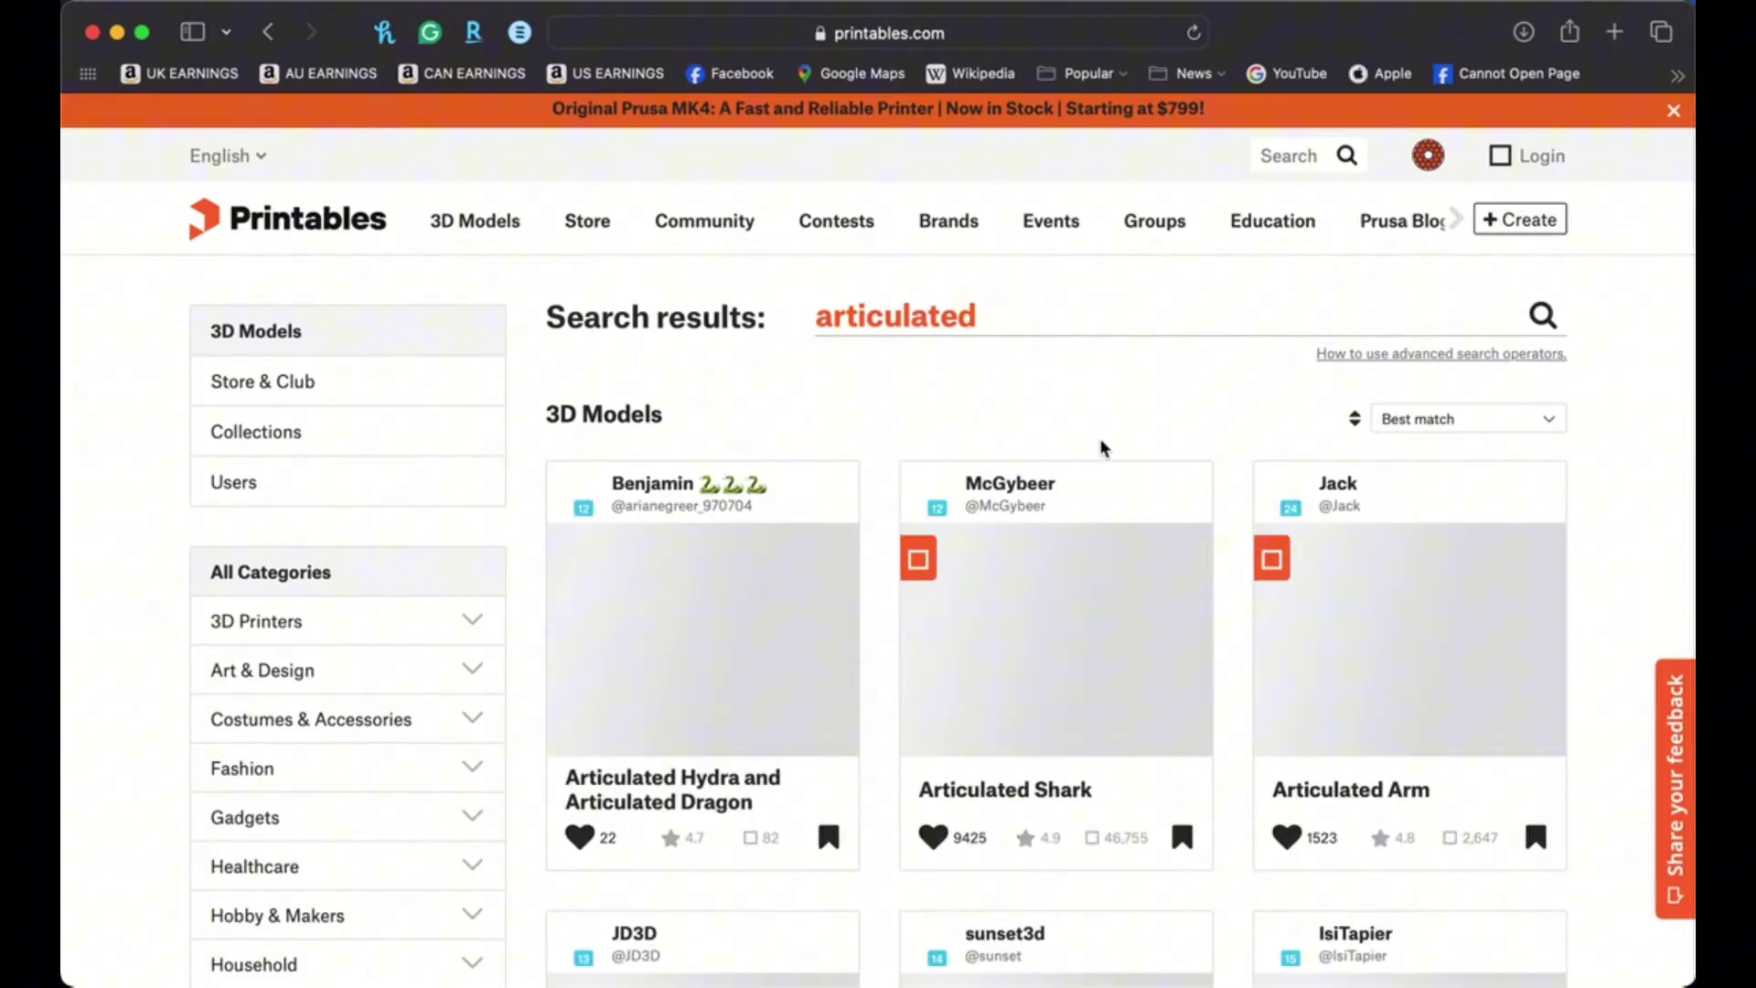
Open the Articulated Shark model page from the search results
scroll(1087, 602, "down", 10)
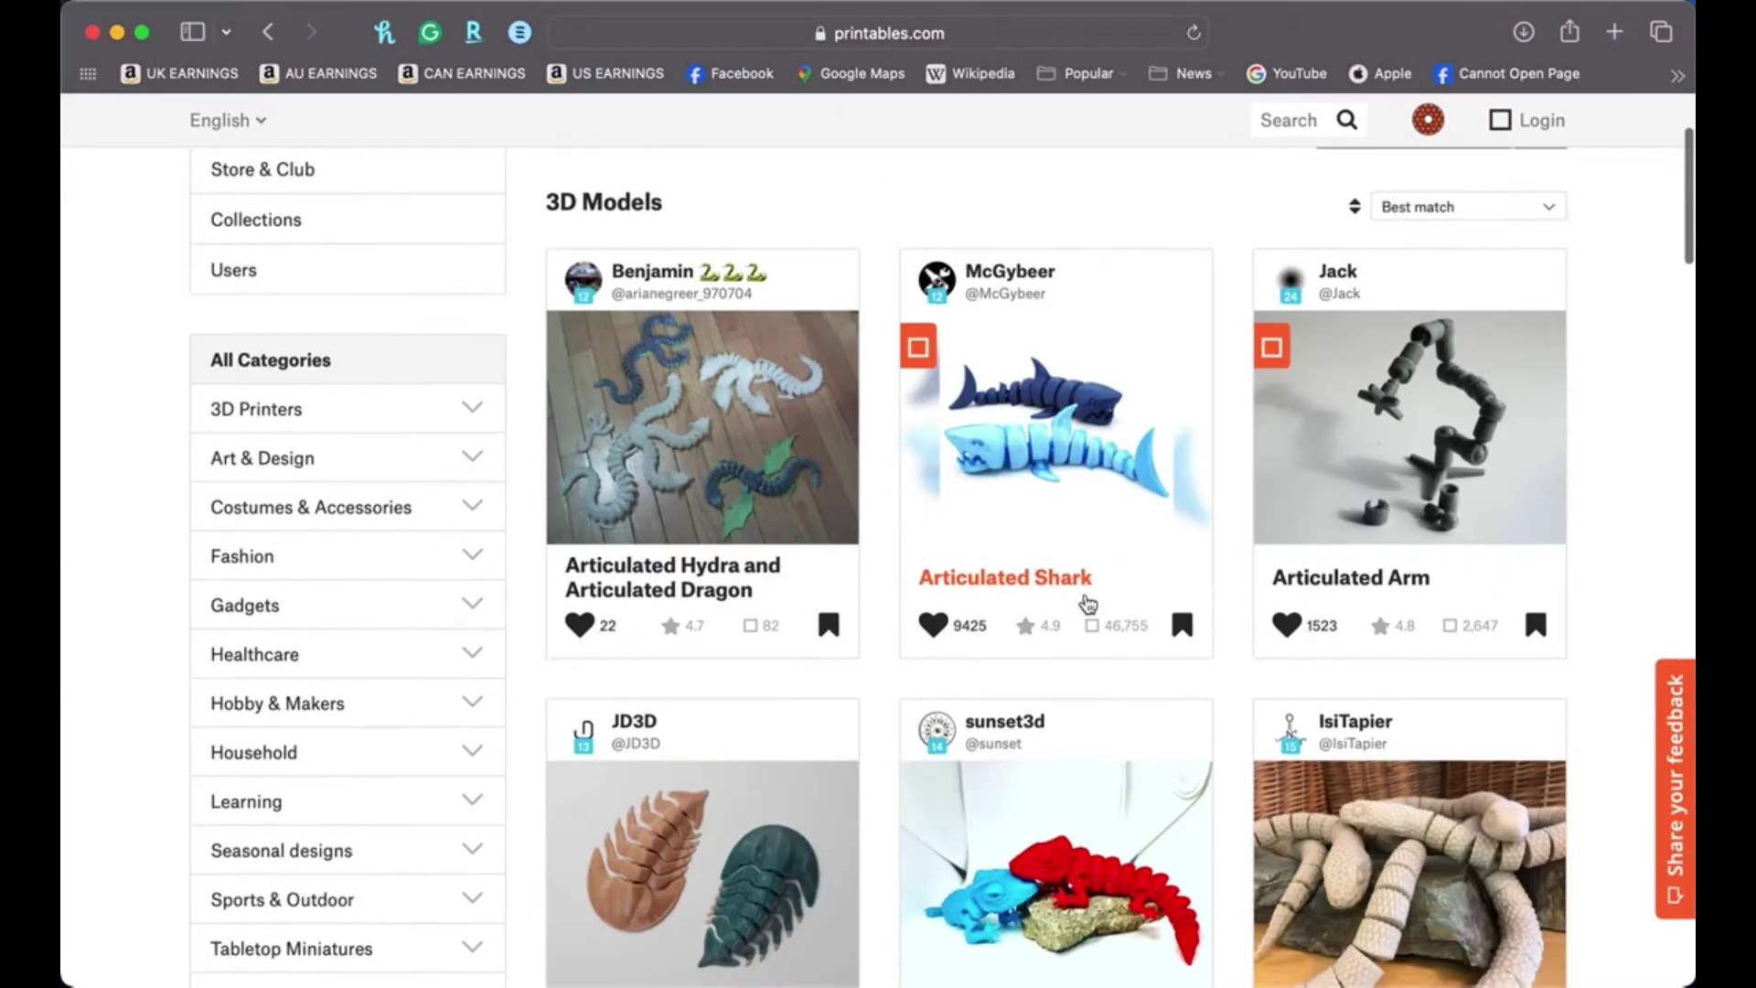
scroll(1085, 595, "down", 8)
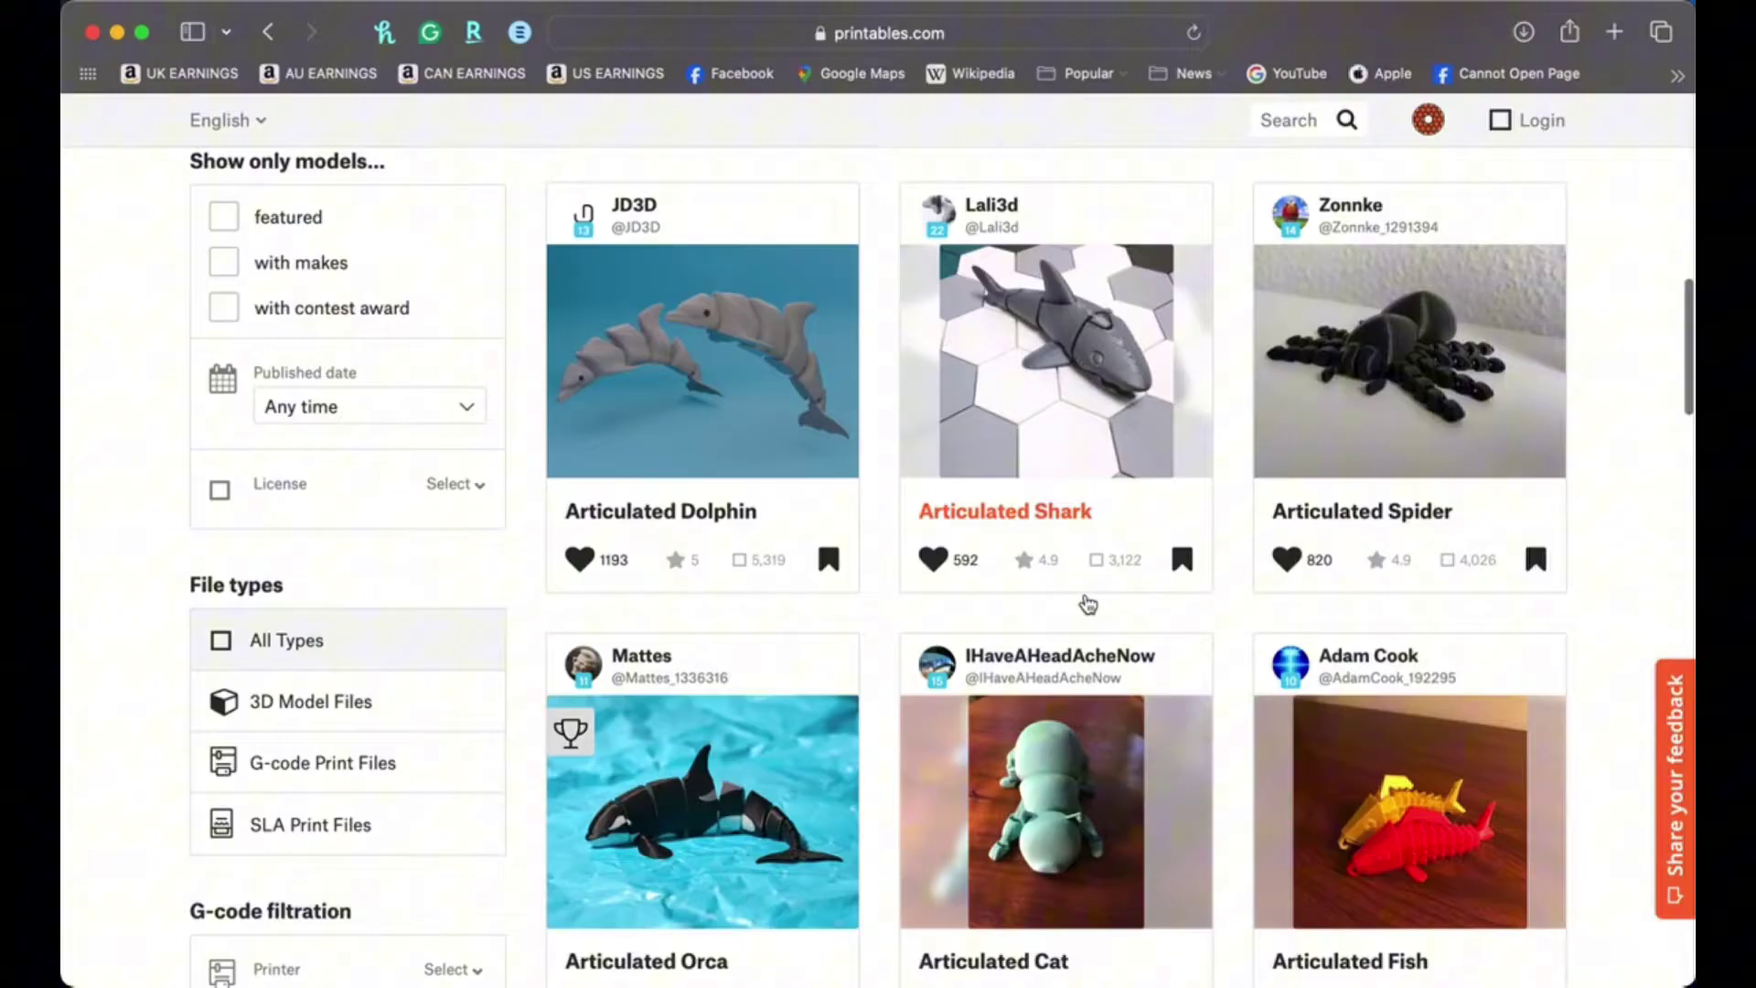
scroll(1086, 602, "down", 6)
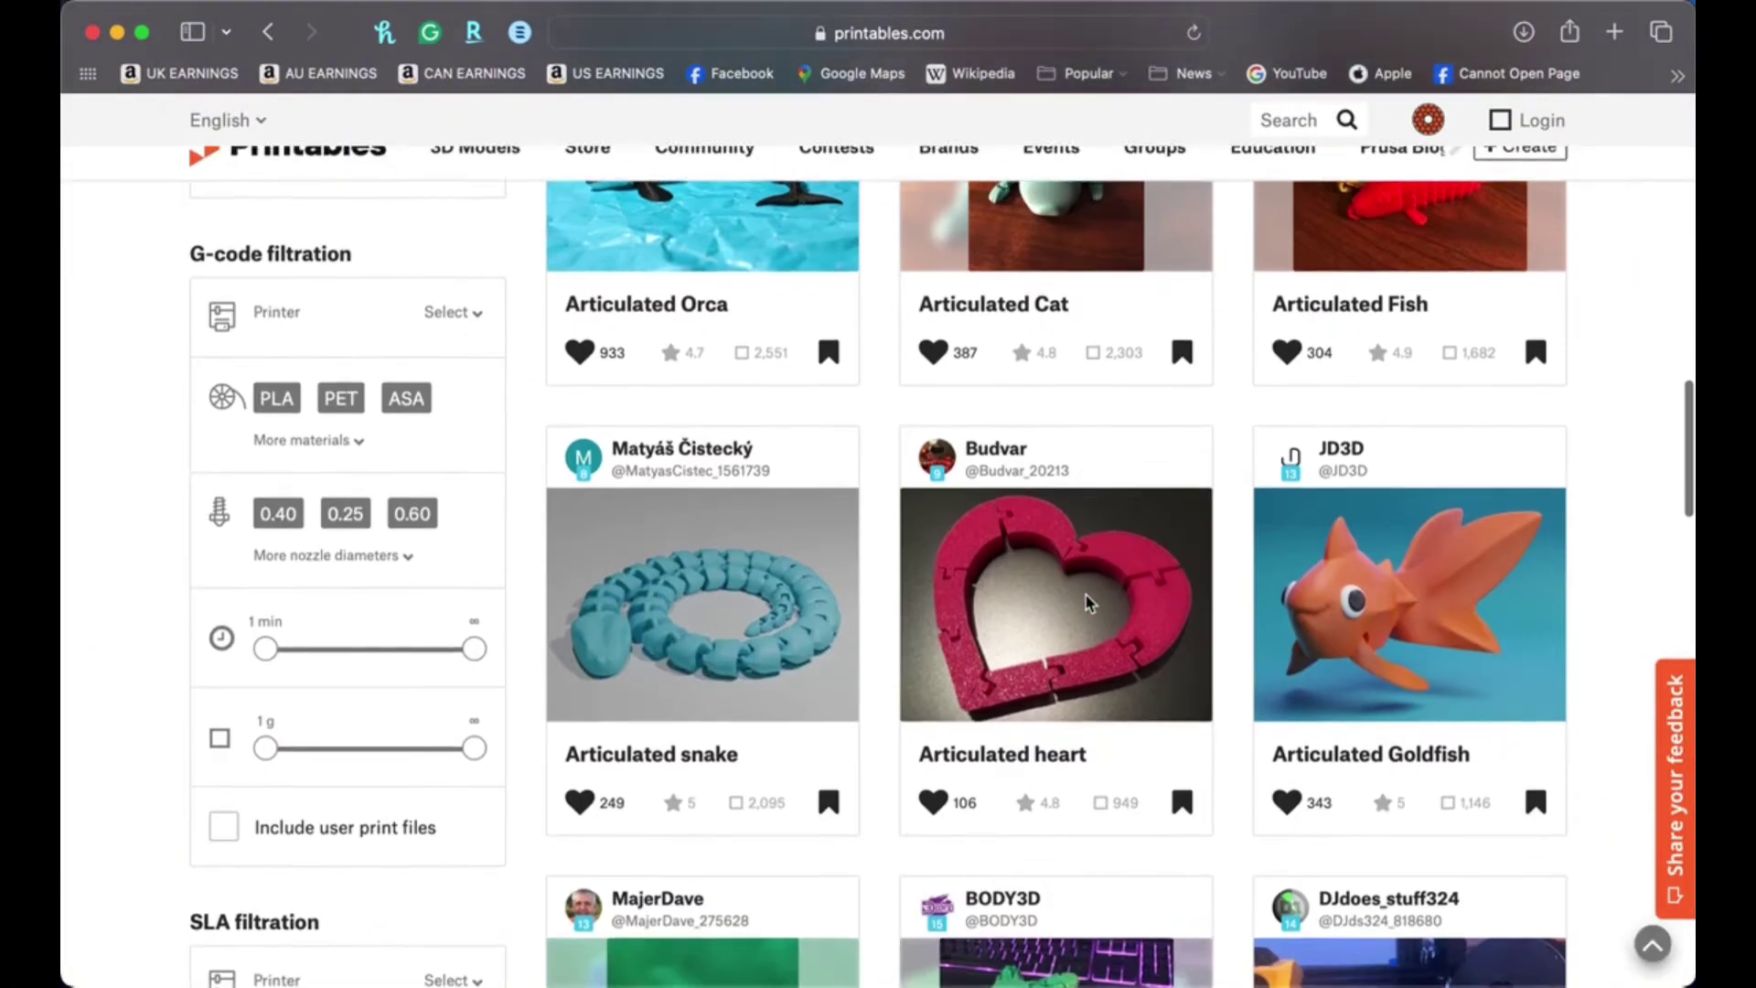
scroll(1087, 602, "up", 20)
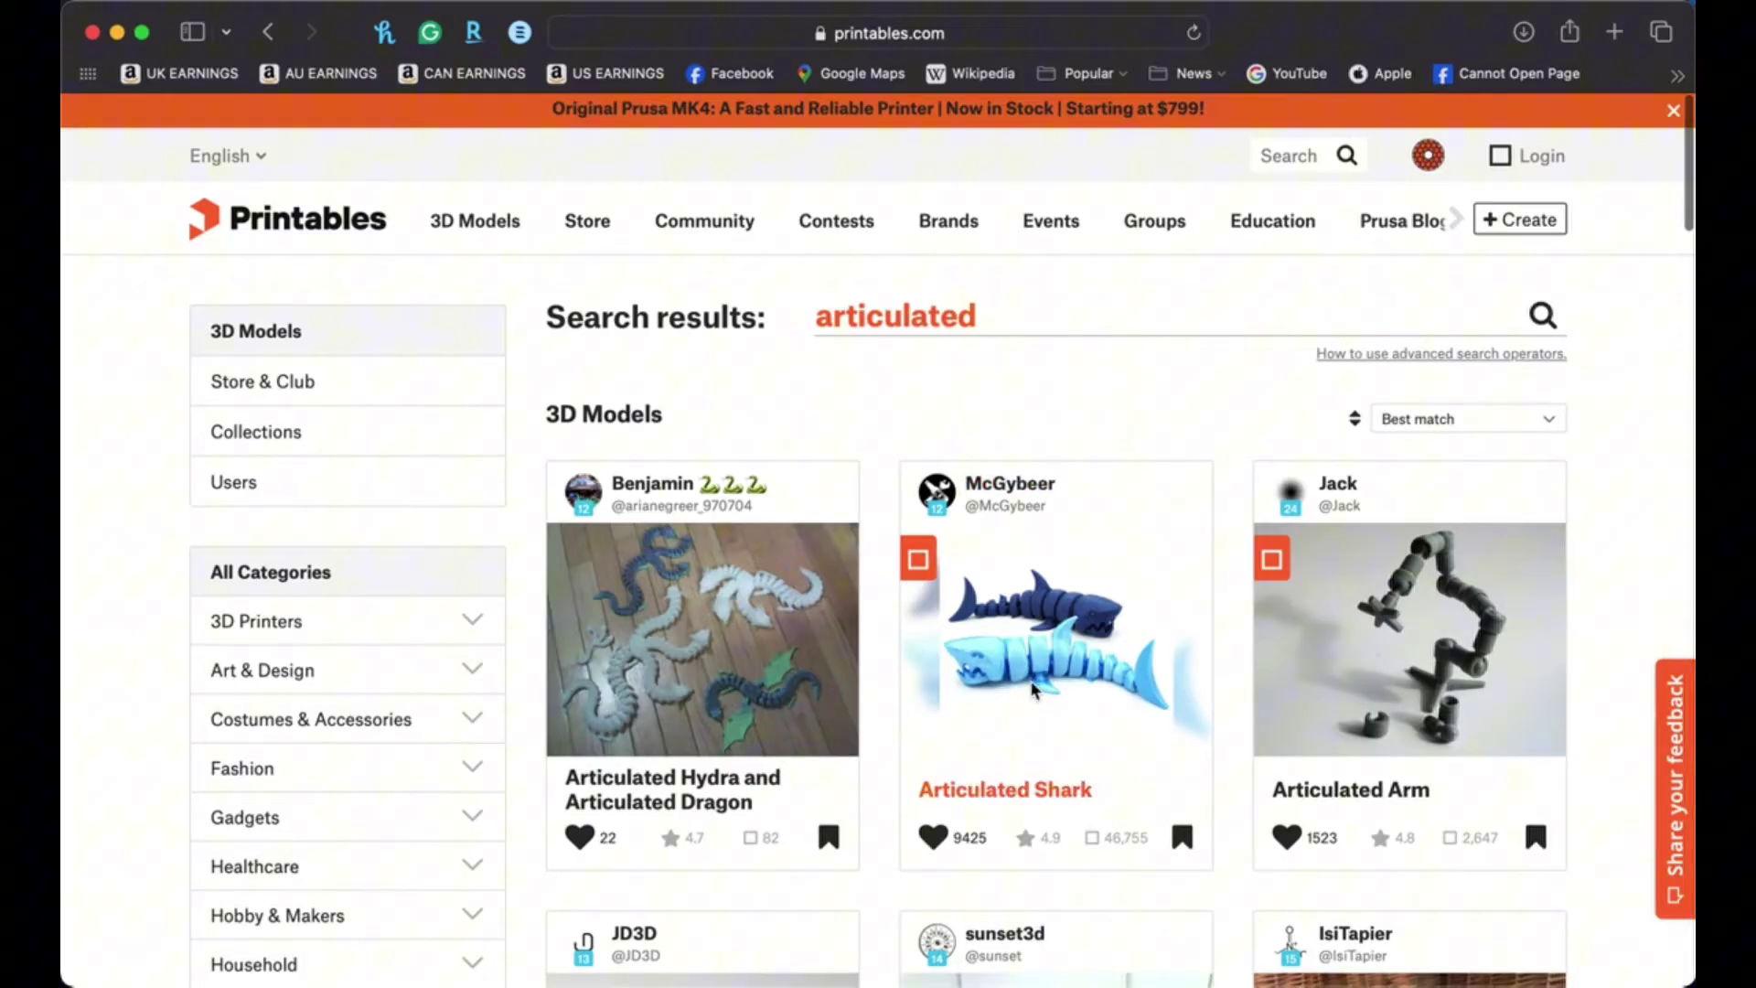
left_click(1034, 691)
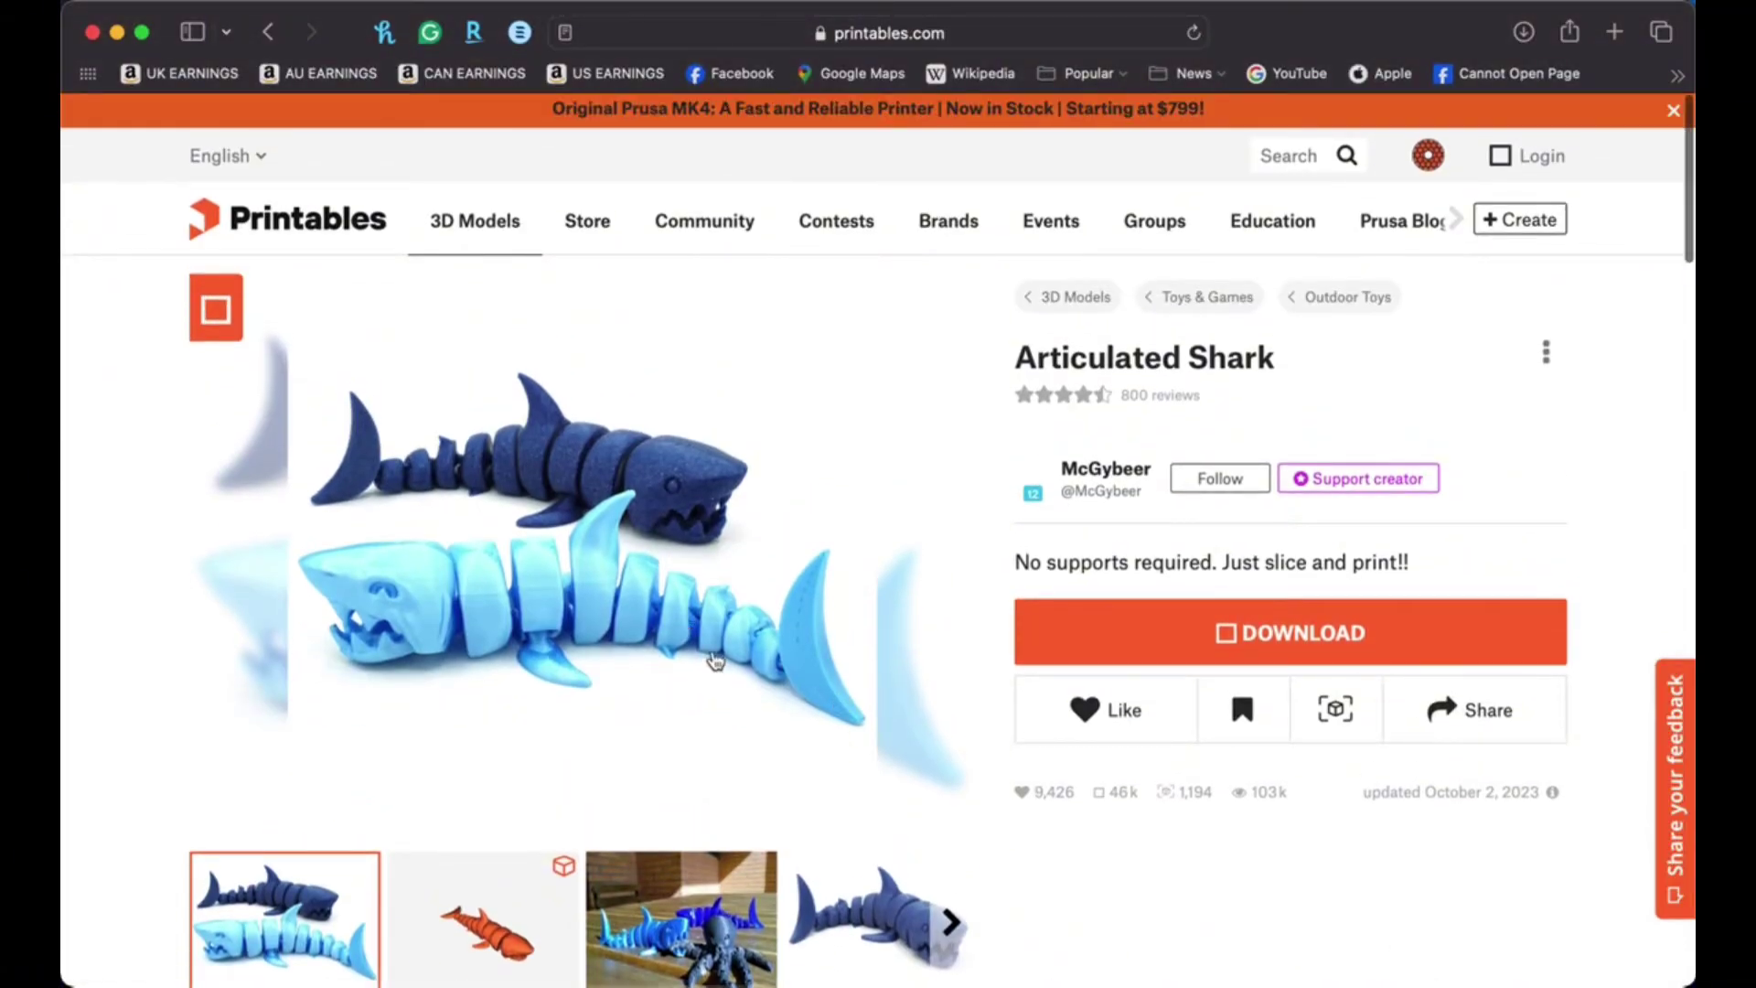
Download the 34 MB Shark_v2.0_D.stl from the Articulated Shark's Model files list
left_click(1226, 631)
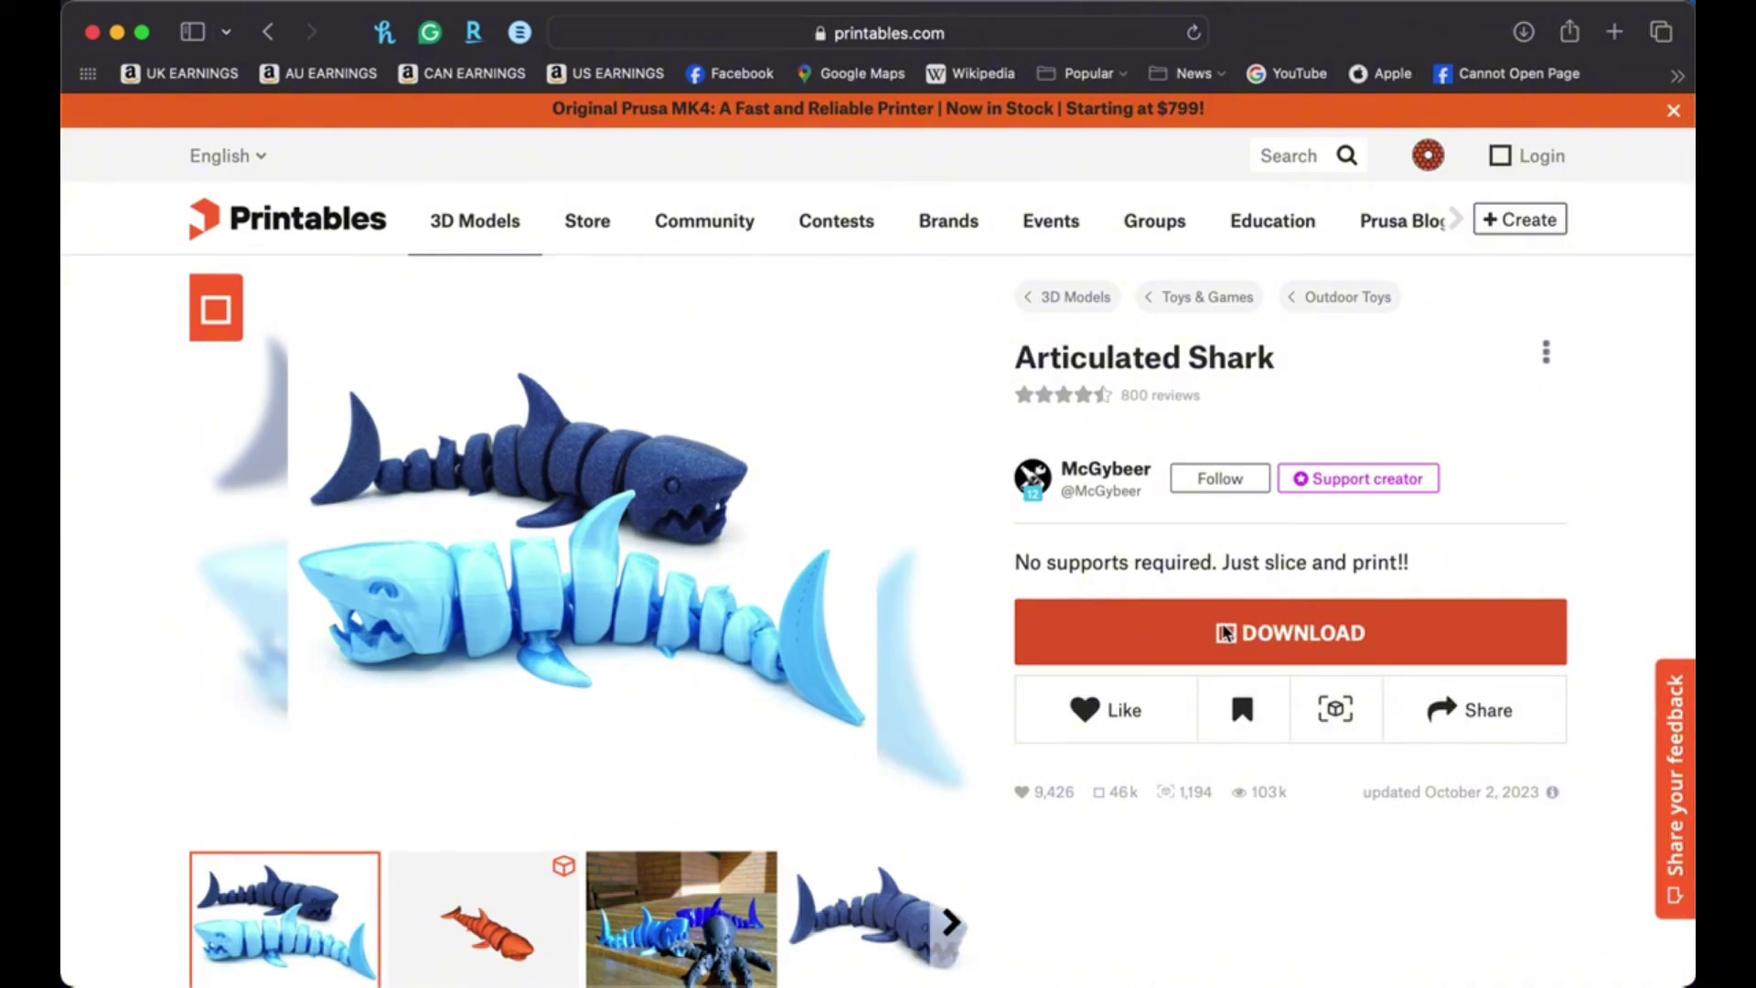
left_click(1219, 633)
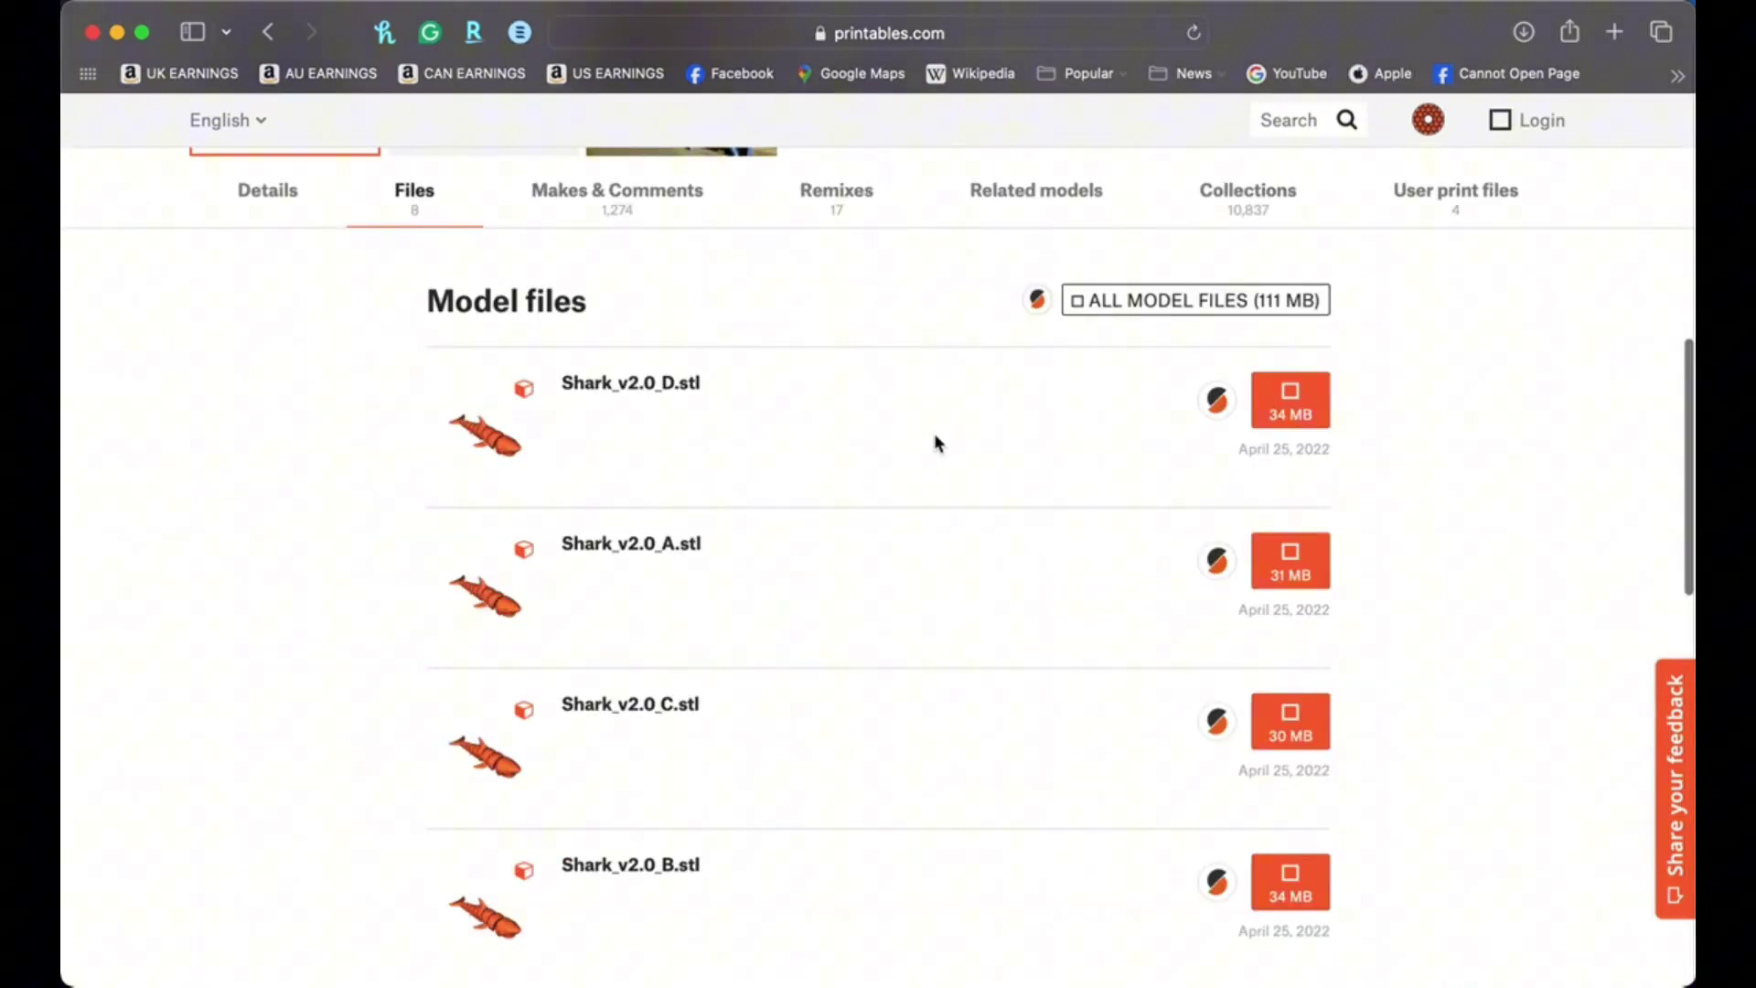
scroll(896, 732, "down", 1)
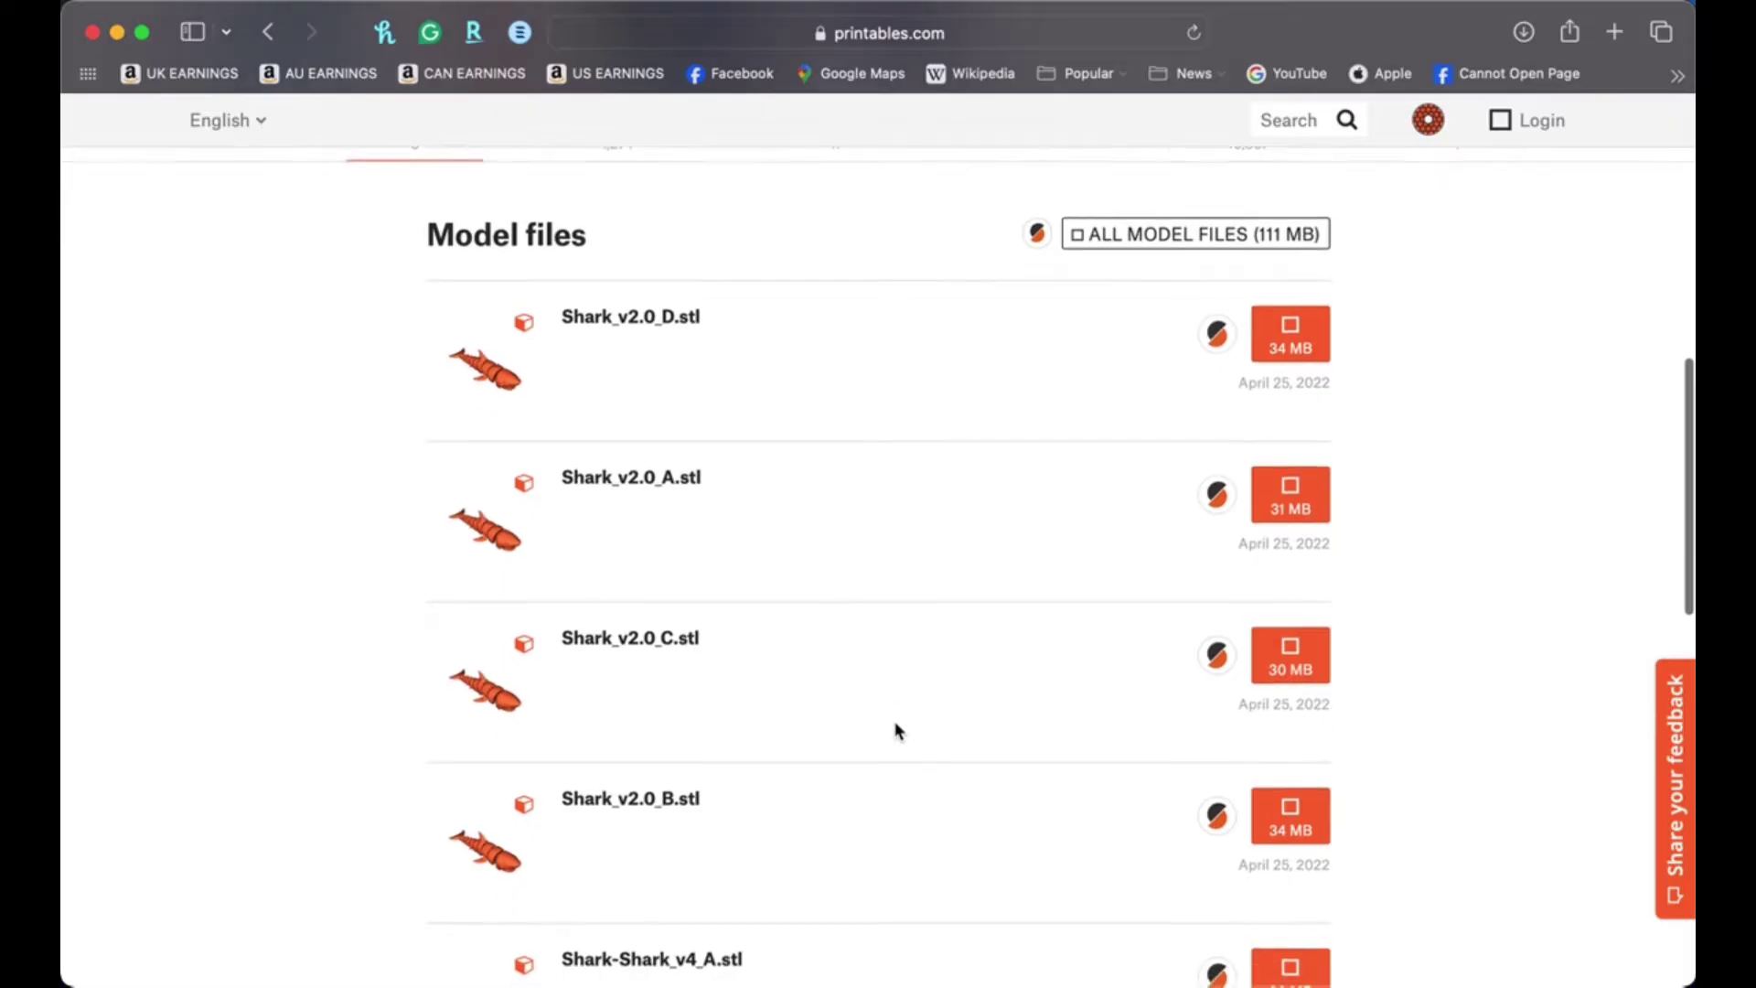
scroll(896, 732, "up", 2)
scroll(896, 732, "down", 2)
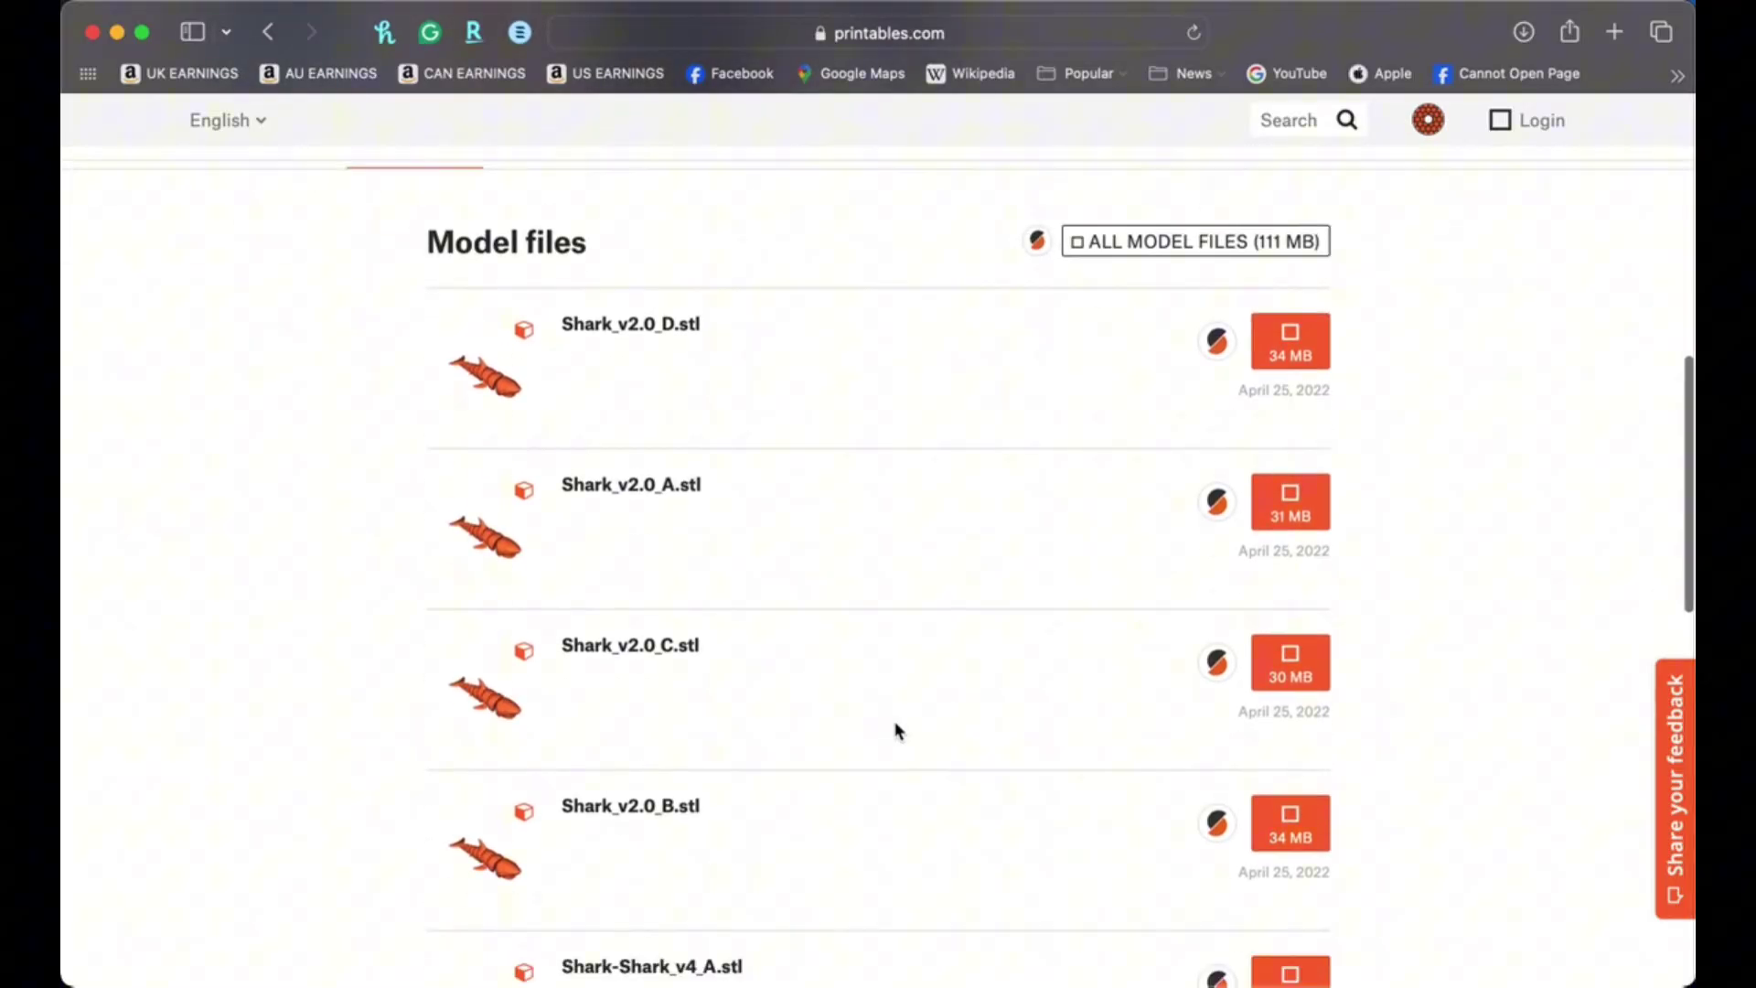
scroll(897, 732, "down", 1)
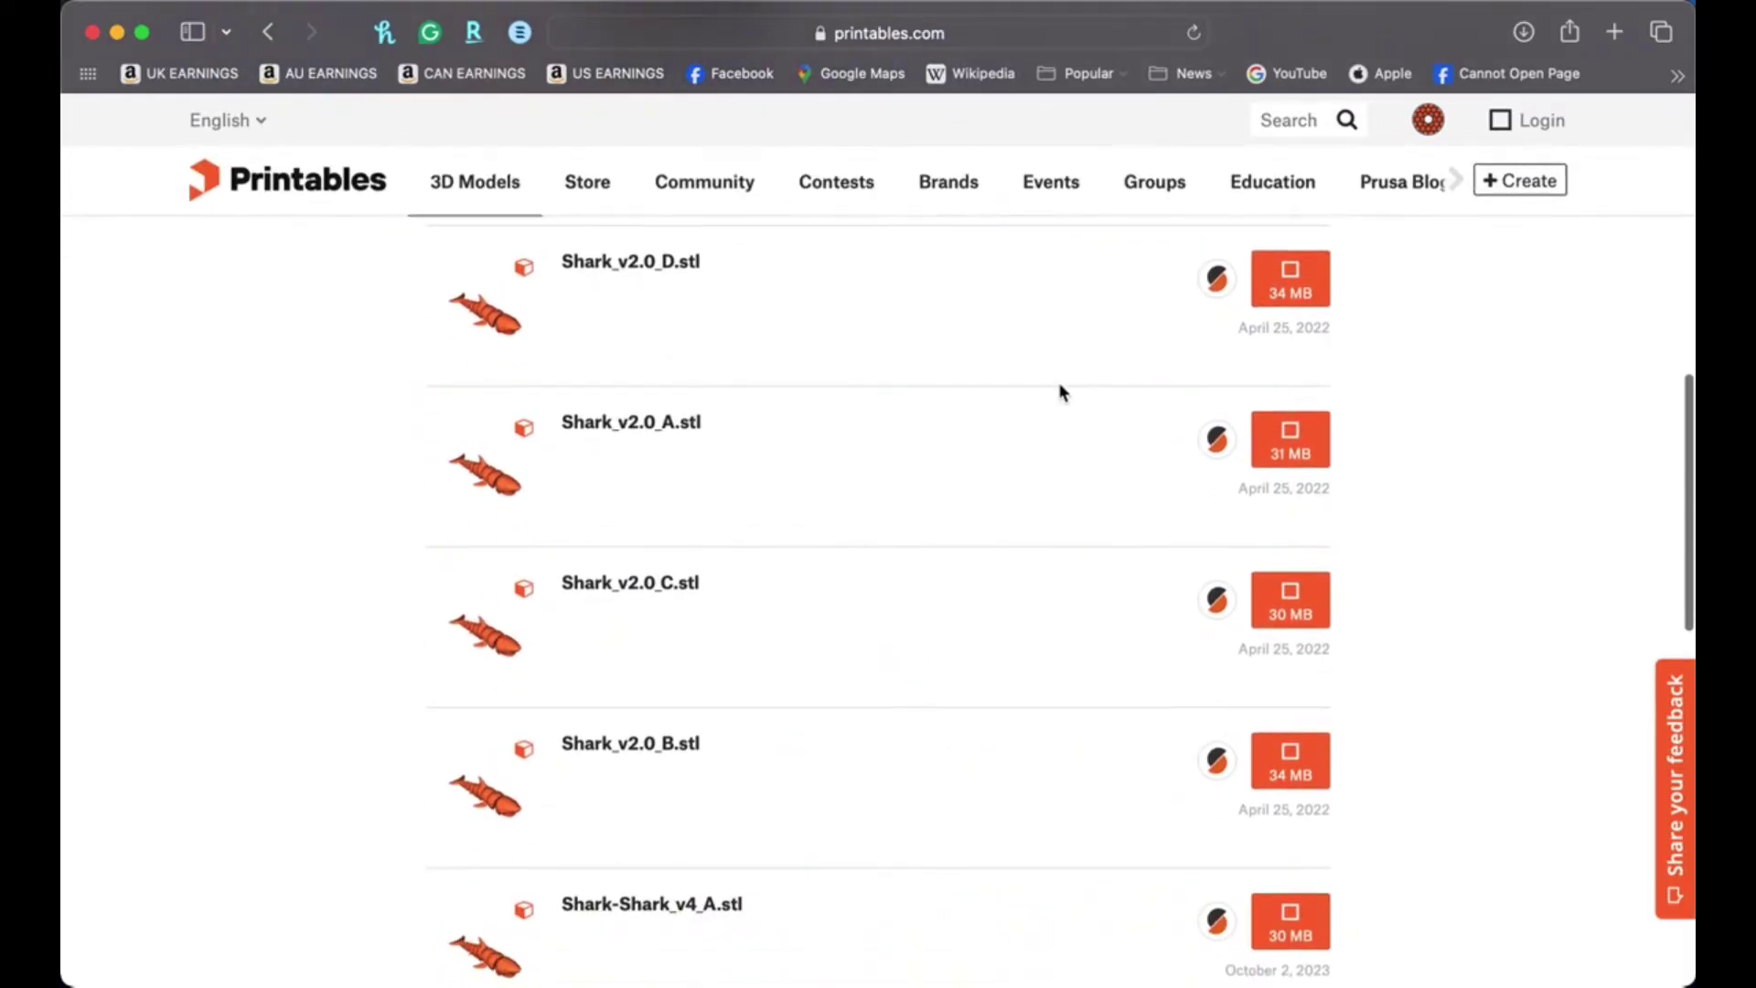
scroll(1211, 387, "up", 1)
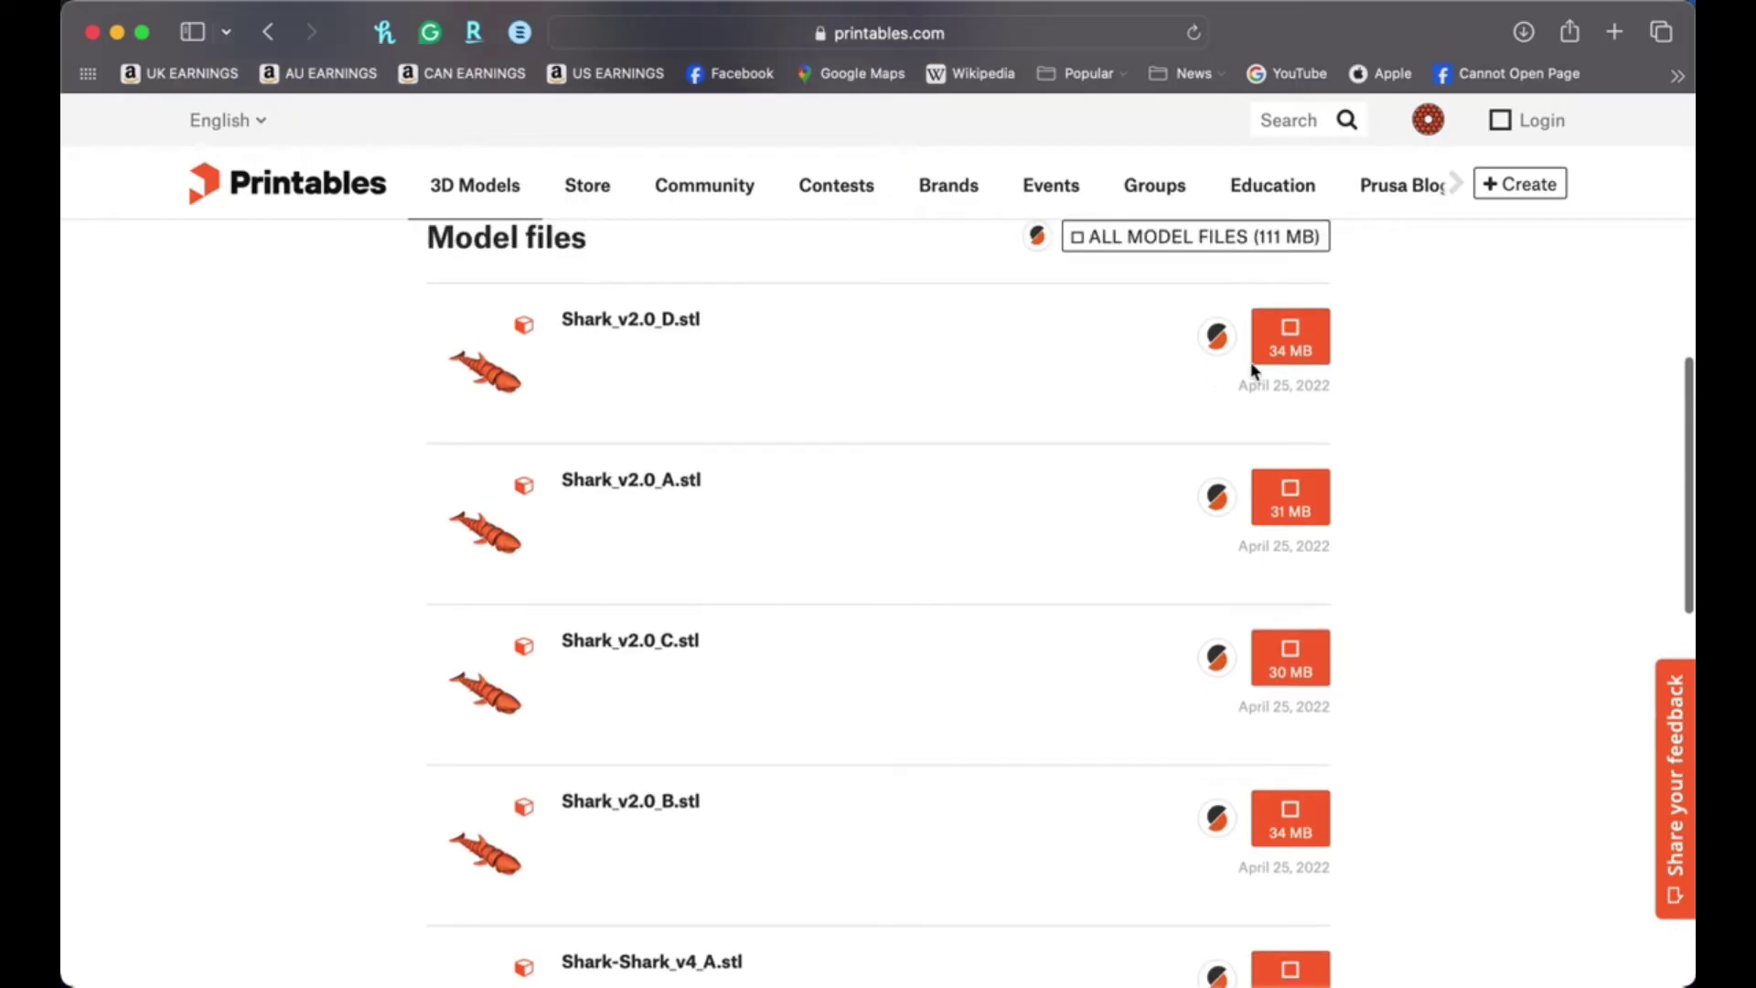
left_click(1311, 340)
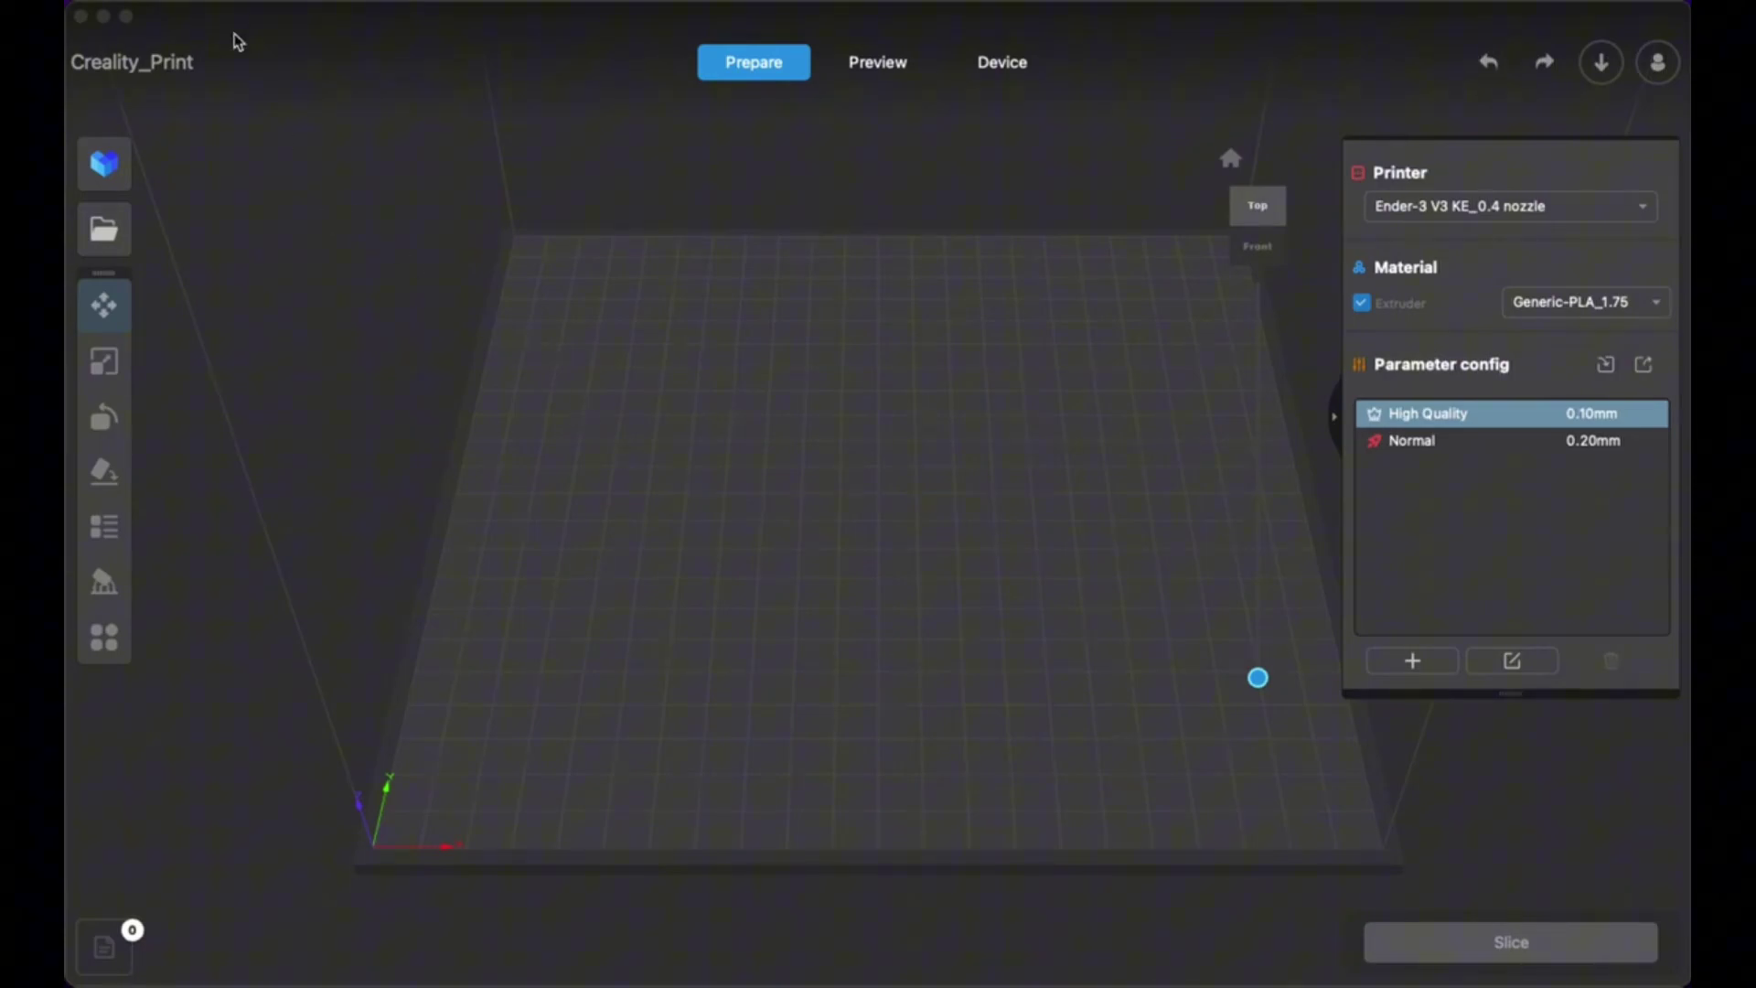
Import Shark_v2.0_D.stl from Downloads onto the build plate via File > Open File
left_click(303, 141)
left_click(274, 0)
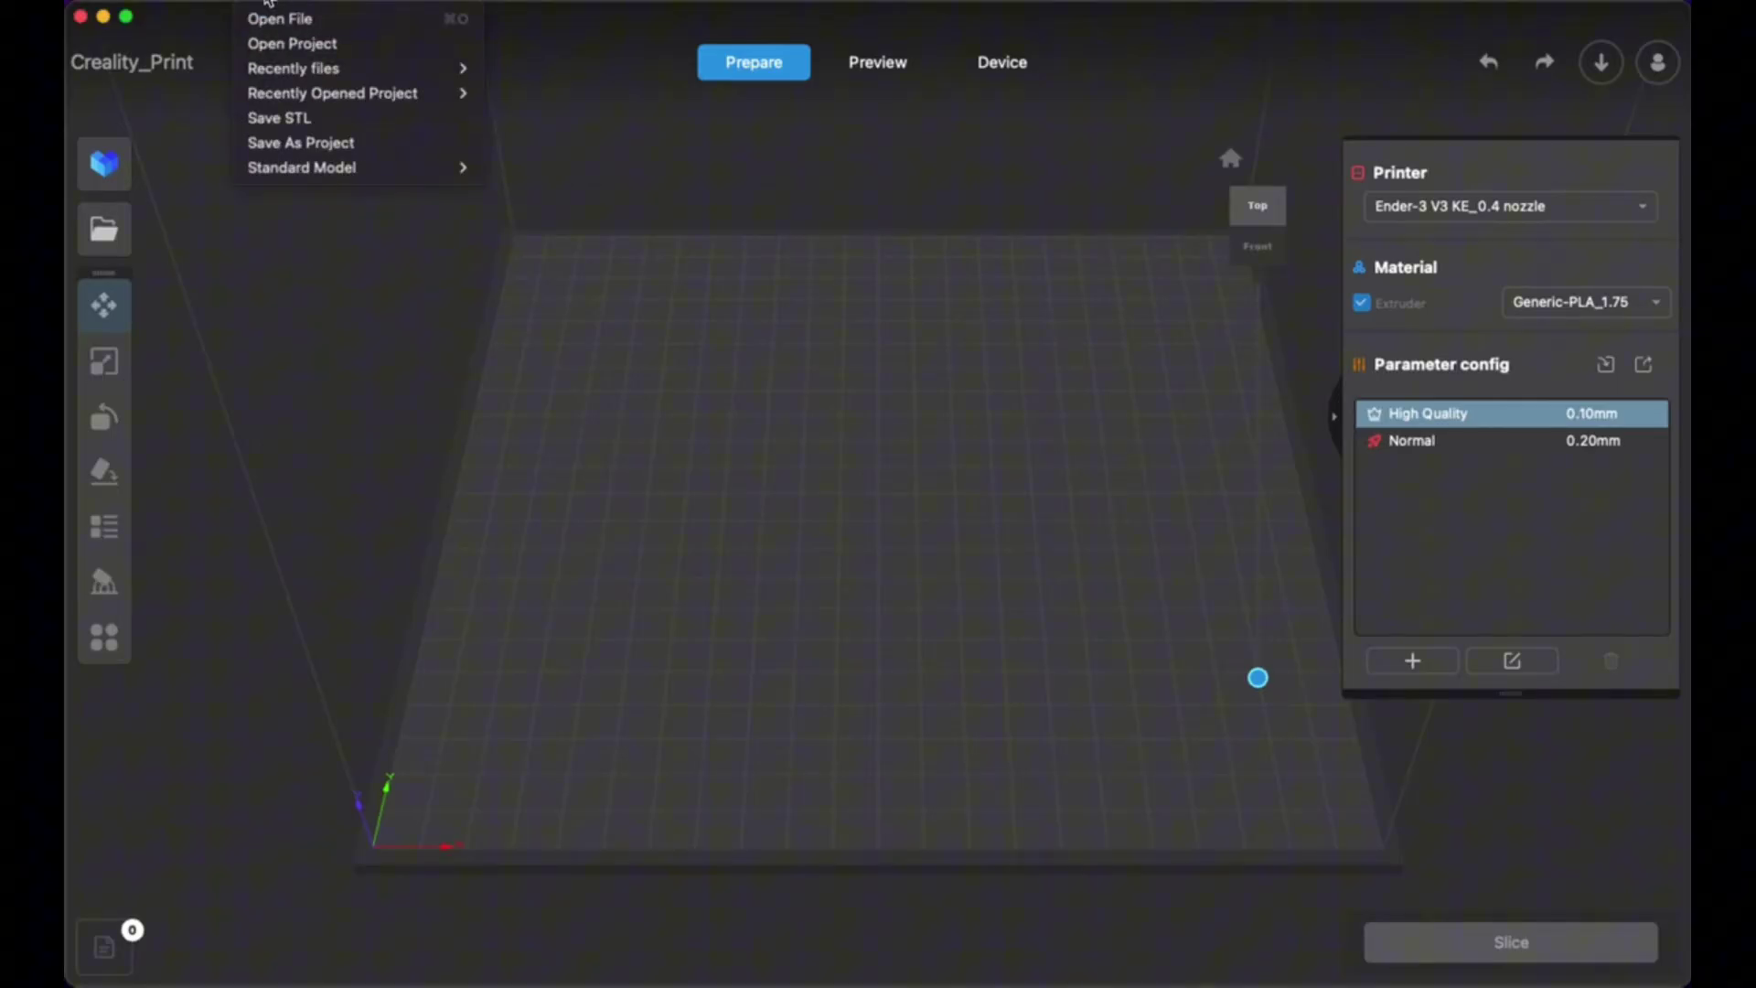
left_click(279, 21)
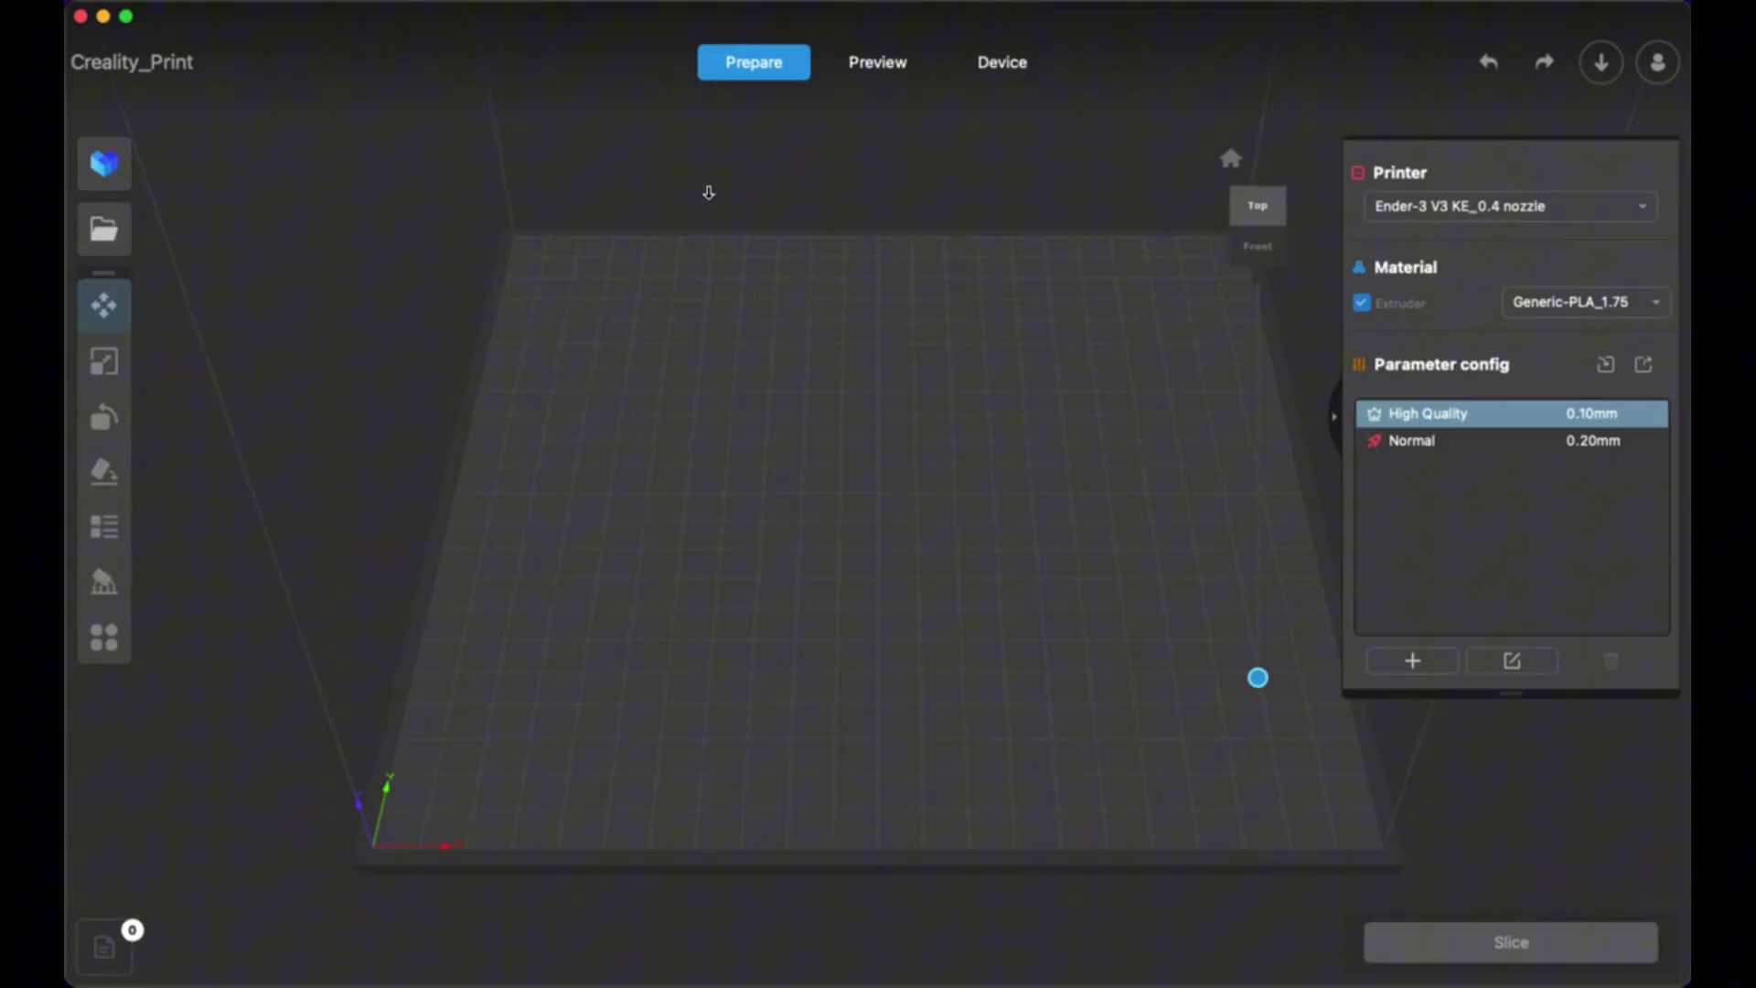
left_click(711, 241)
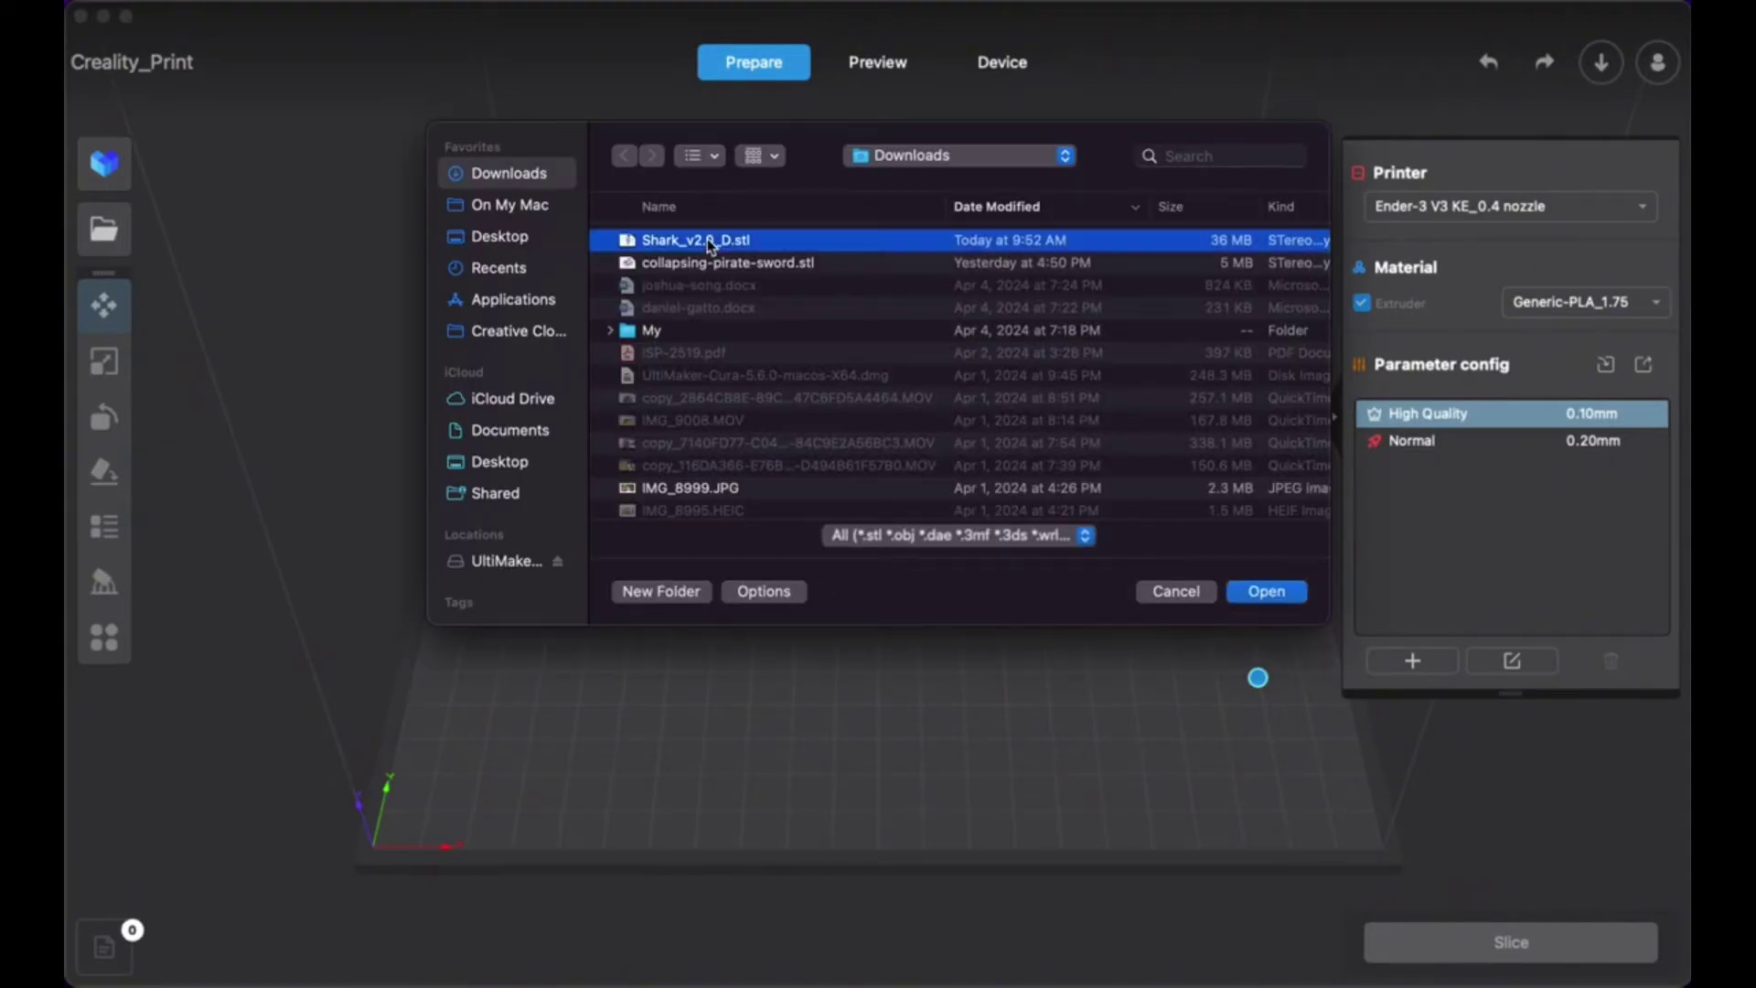
left_click(1272, 595)
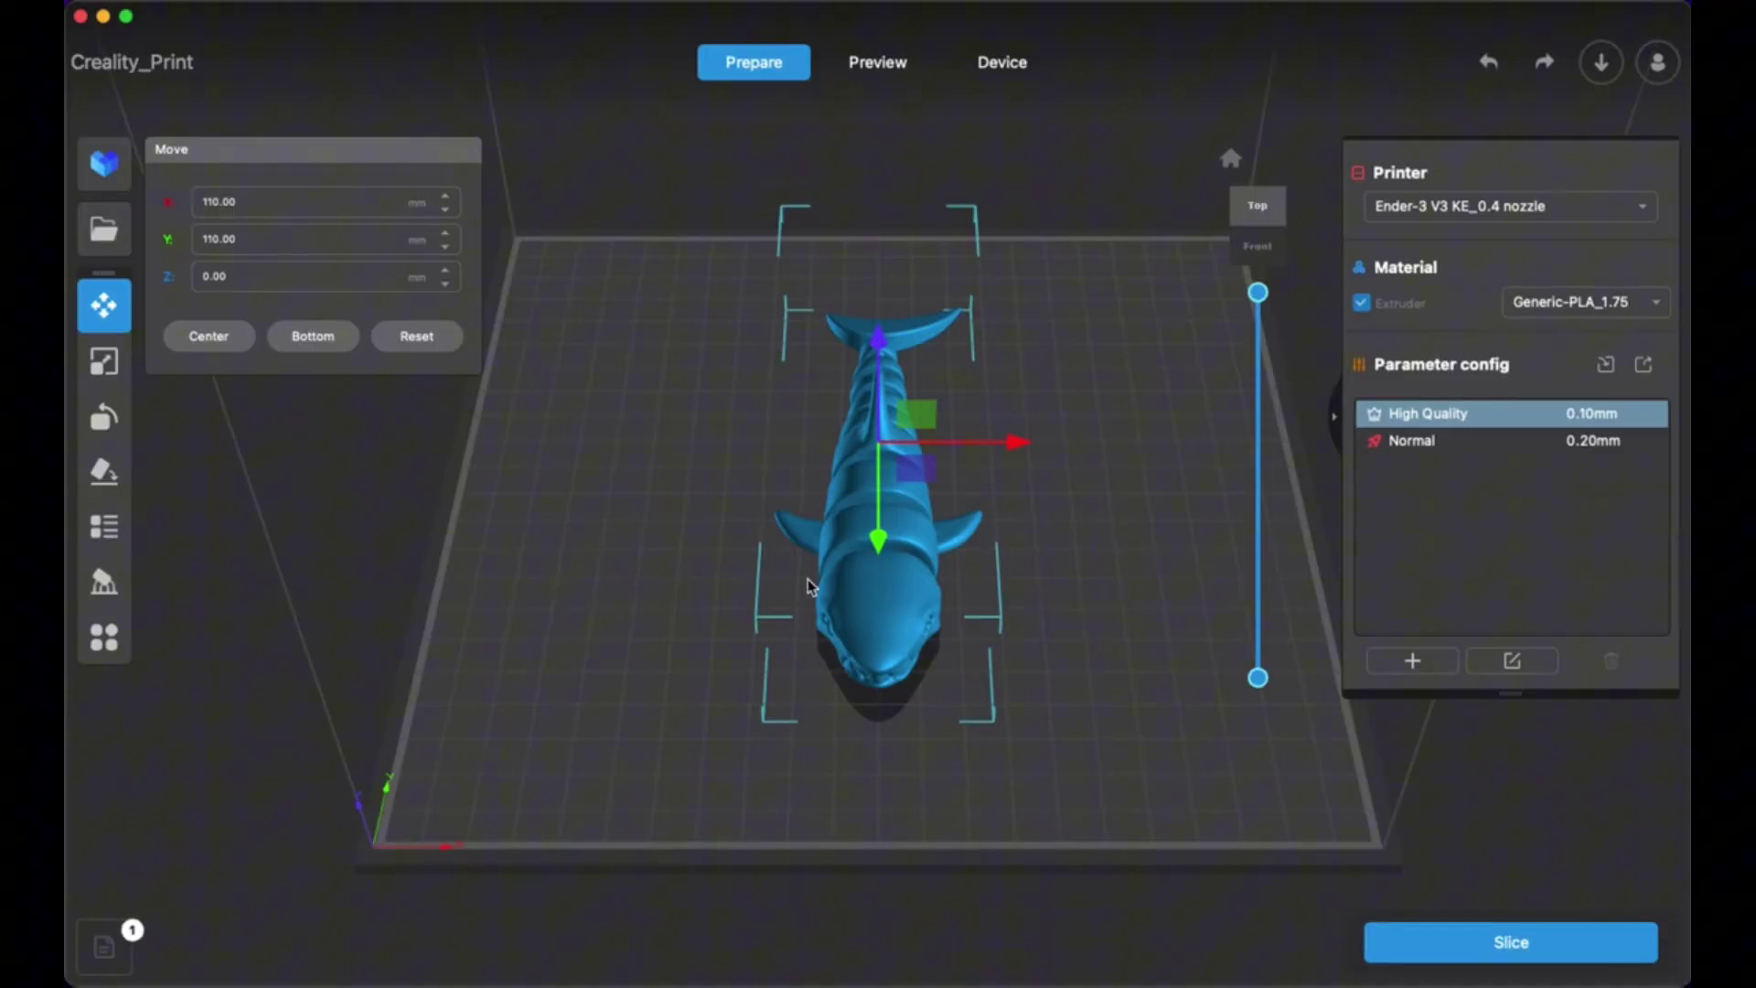
Slice the shark at High Quality, giving a 2h18m21s, 20.5492 g G-code preview
mouse_move(1448, 426)
left_click(1487, 943)
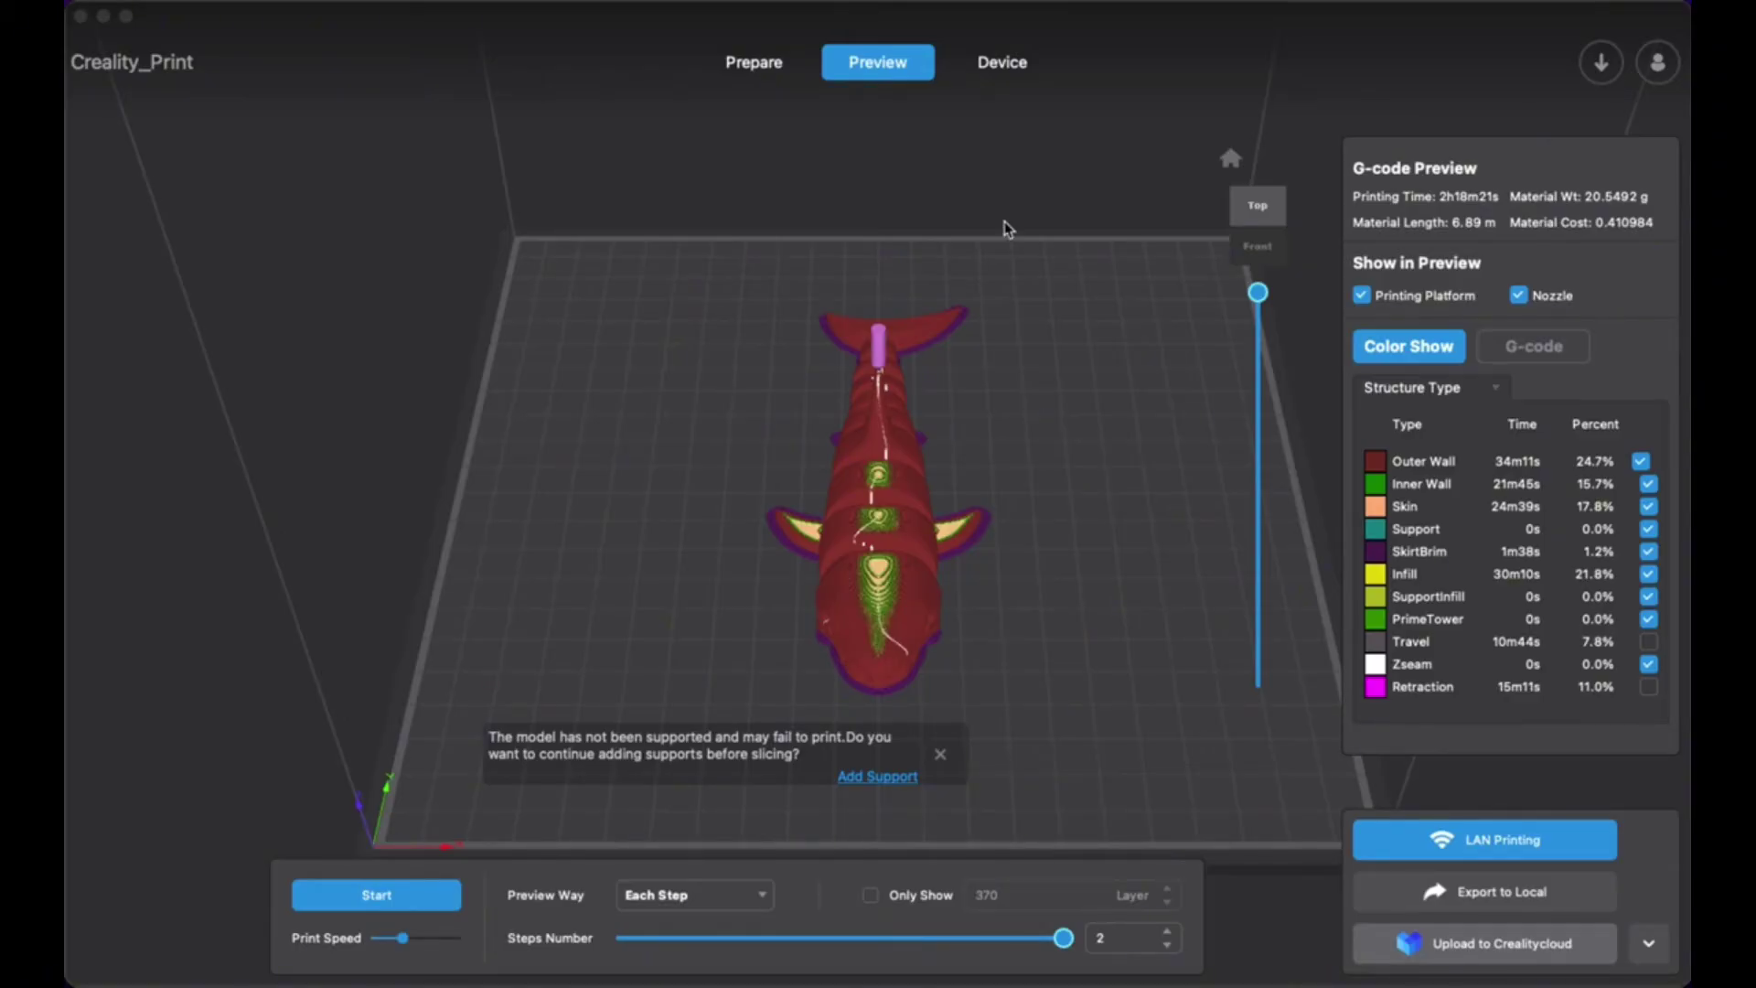
Send the shark G-code over LAN Printing to the Ender-3 V3 KE
left_click(1392, 842)
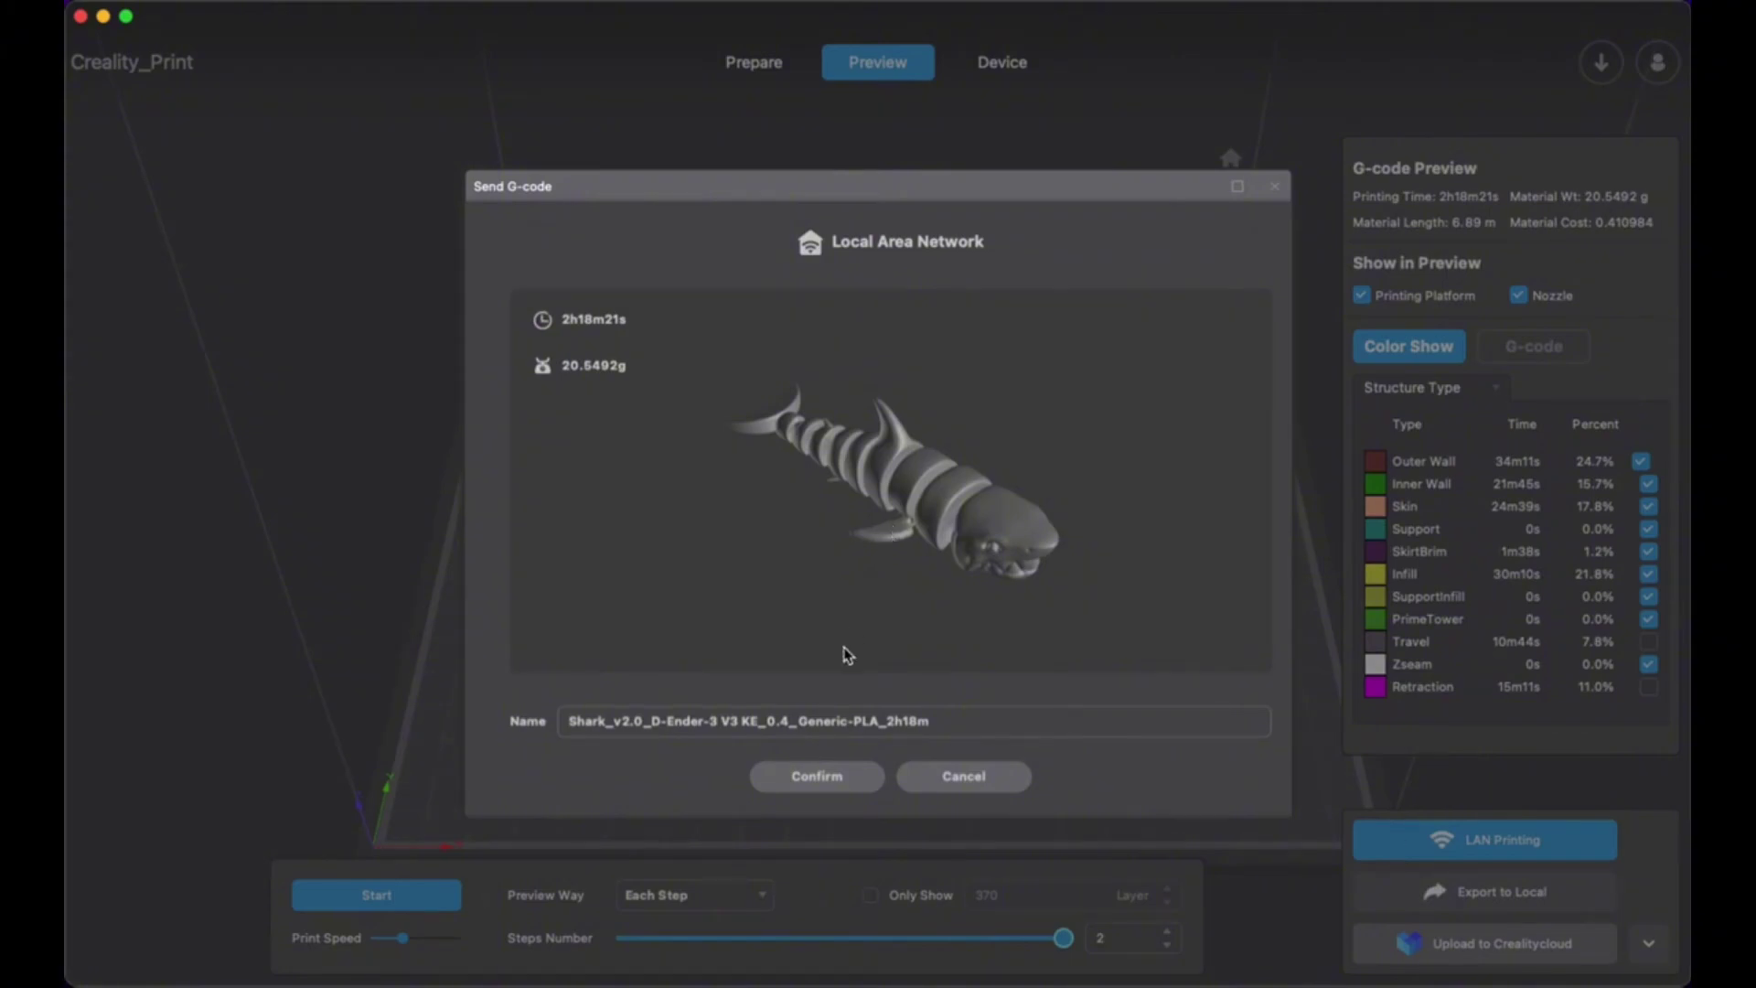
left_click(807, 780)
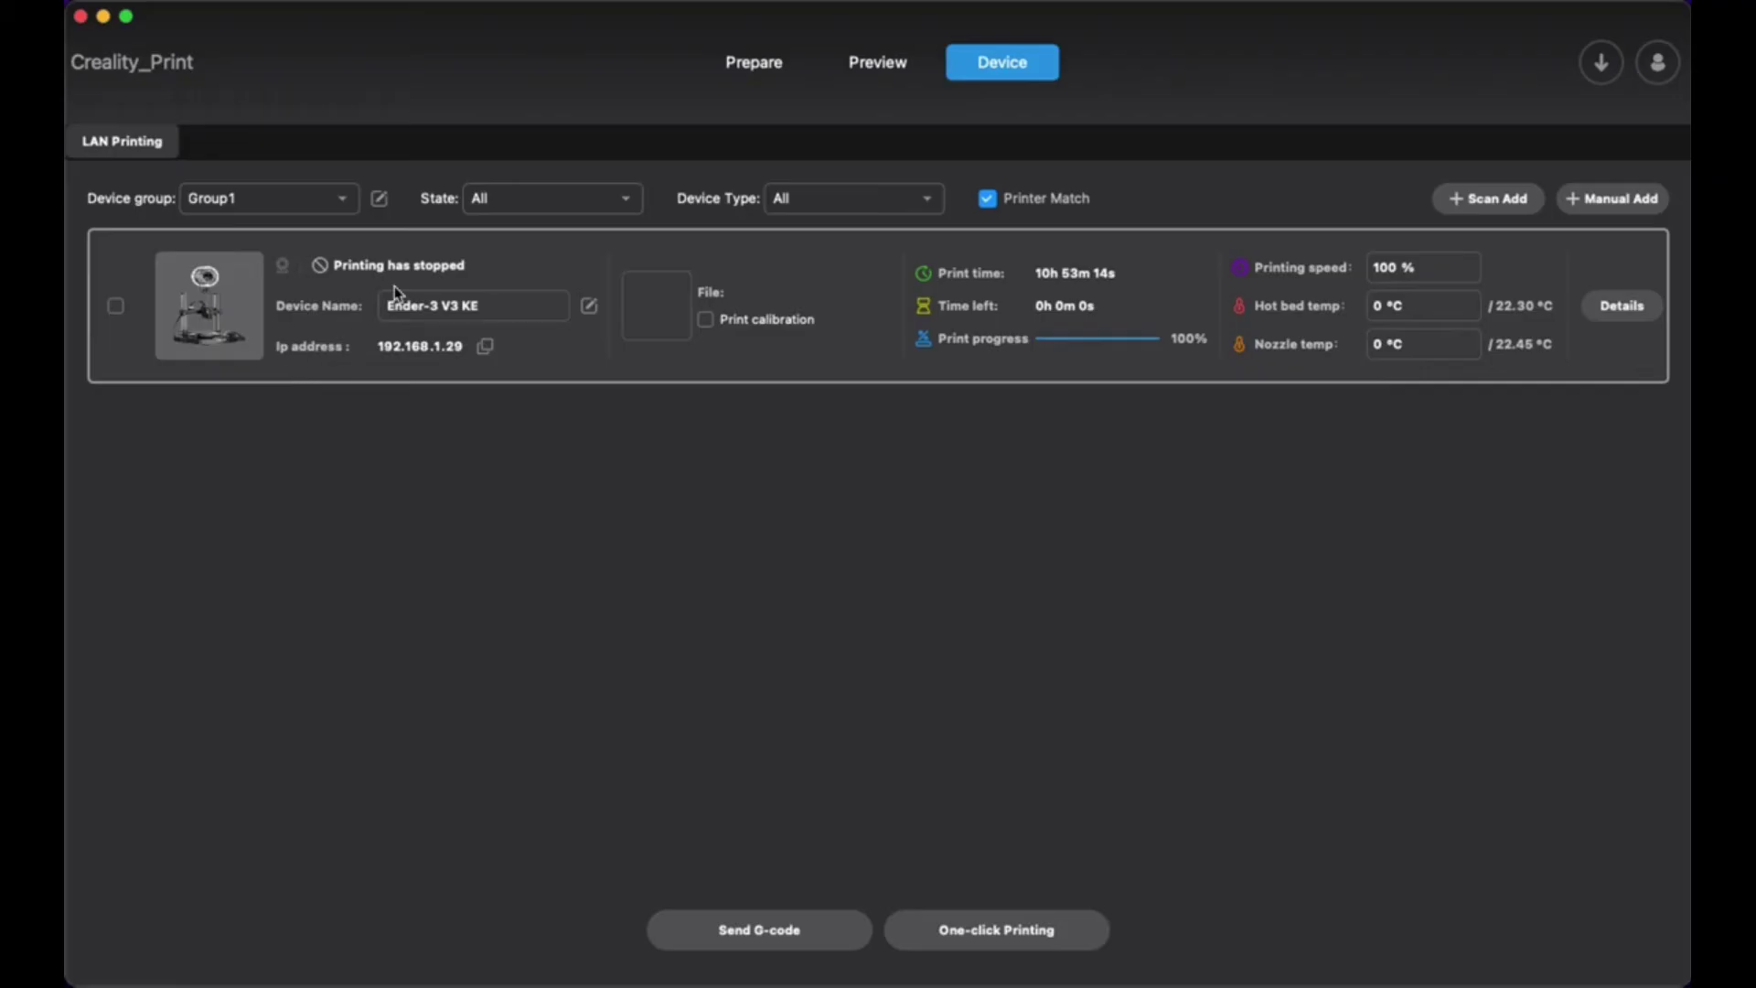
left_click(115, 306)
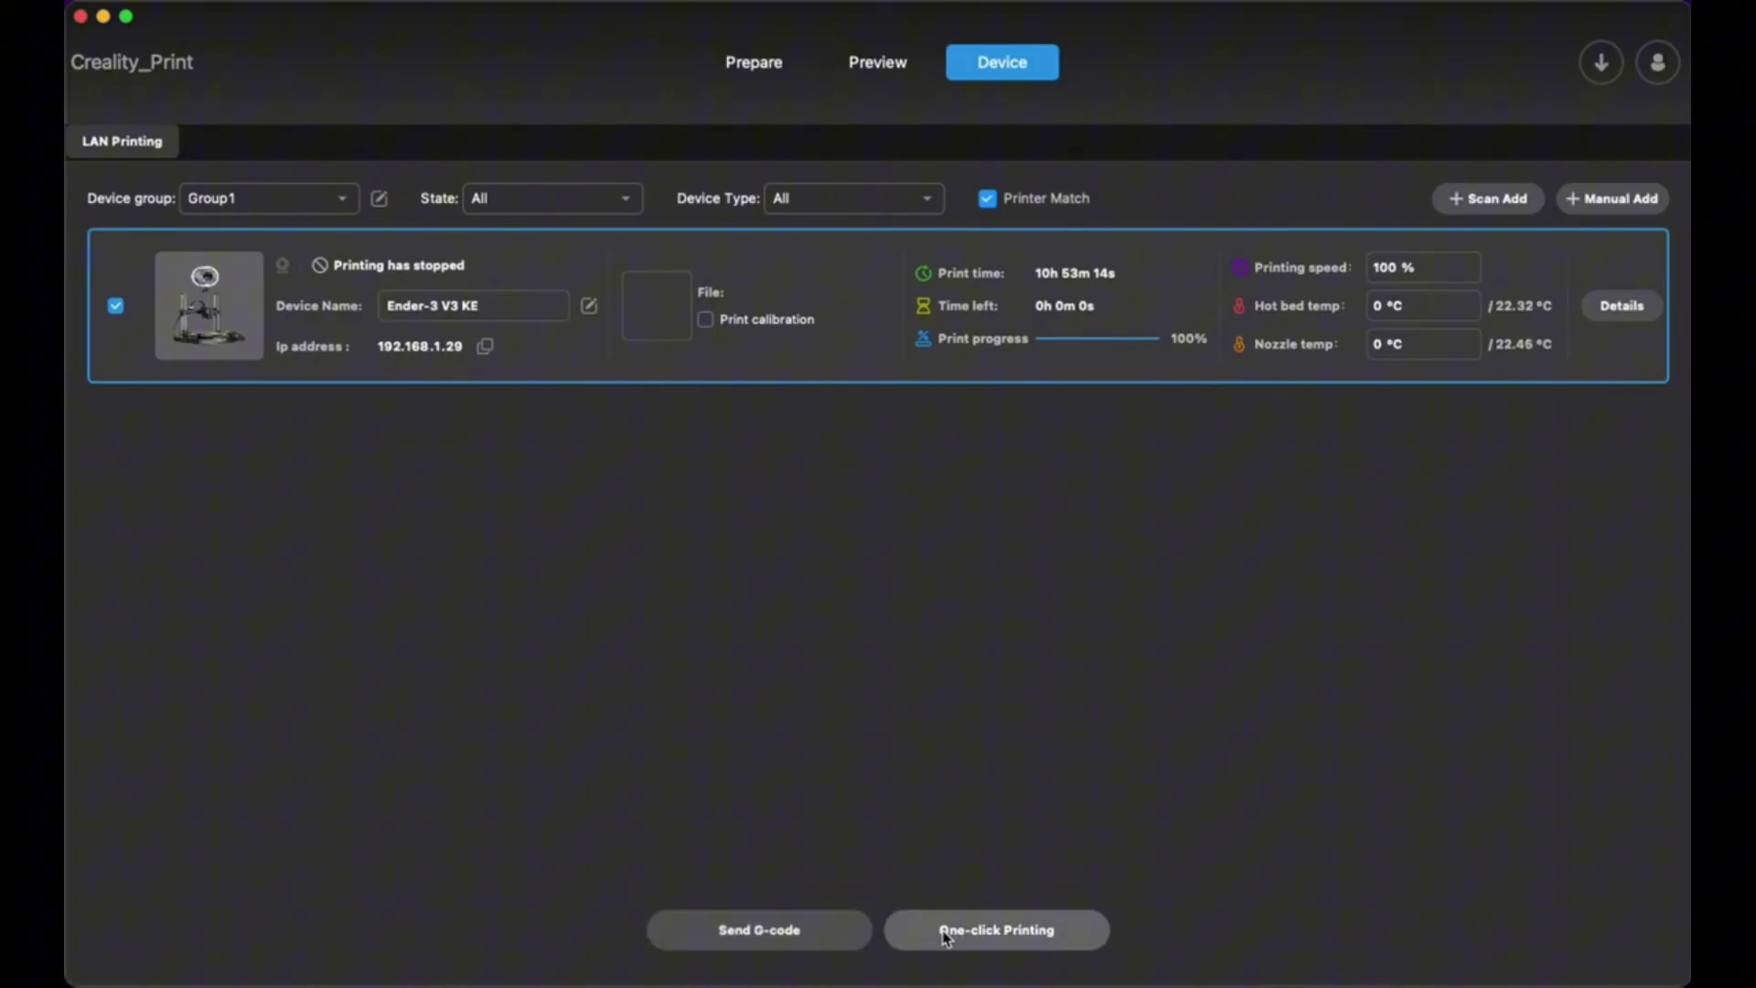
left_click(782, 949)
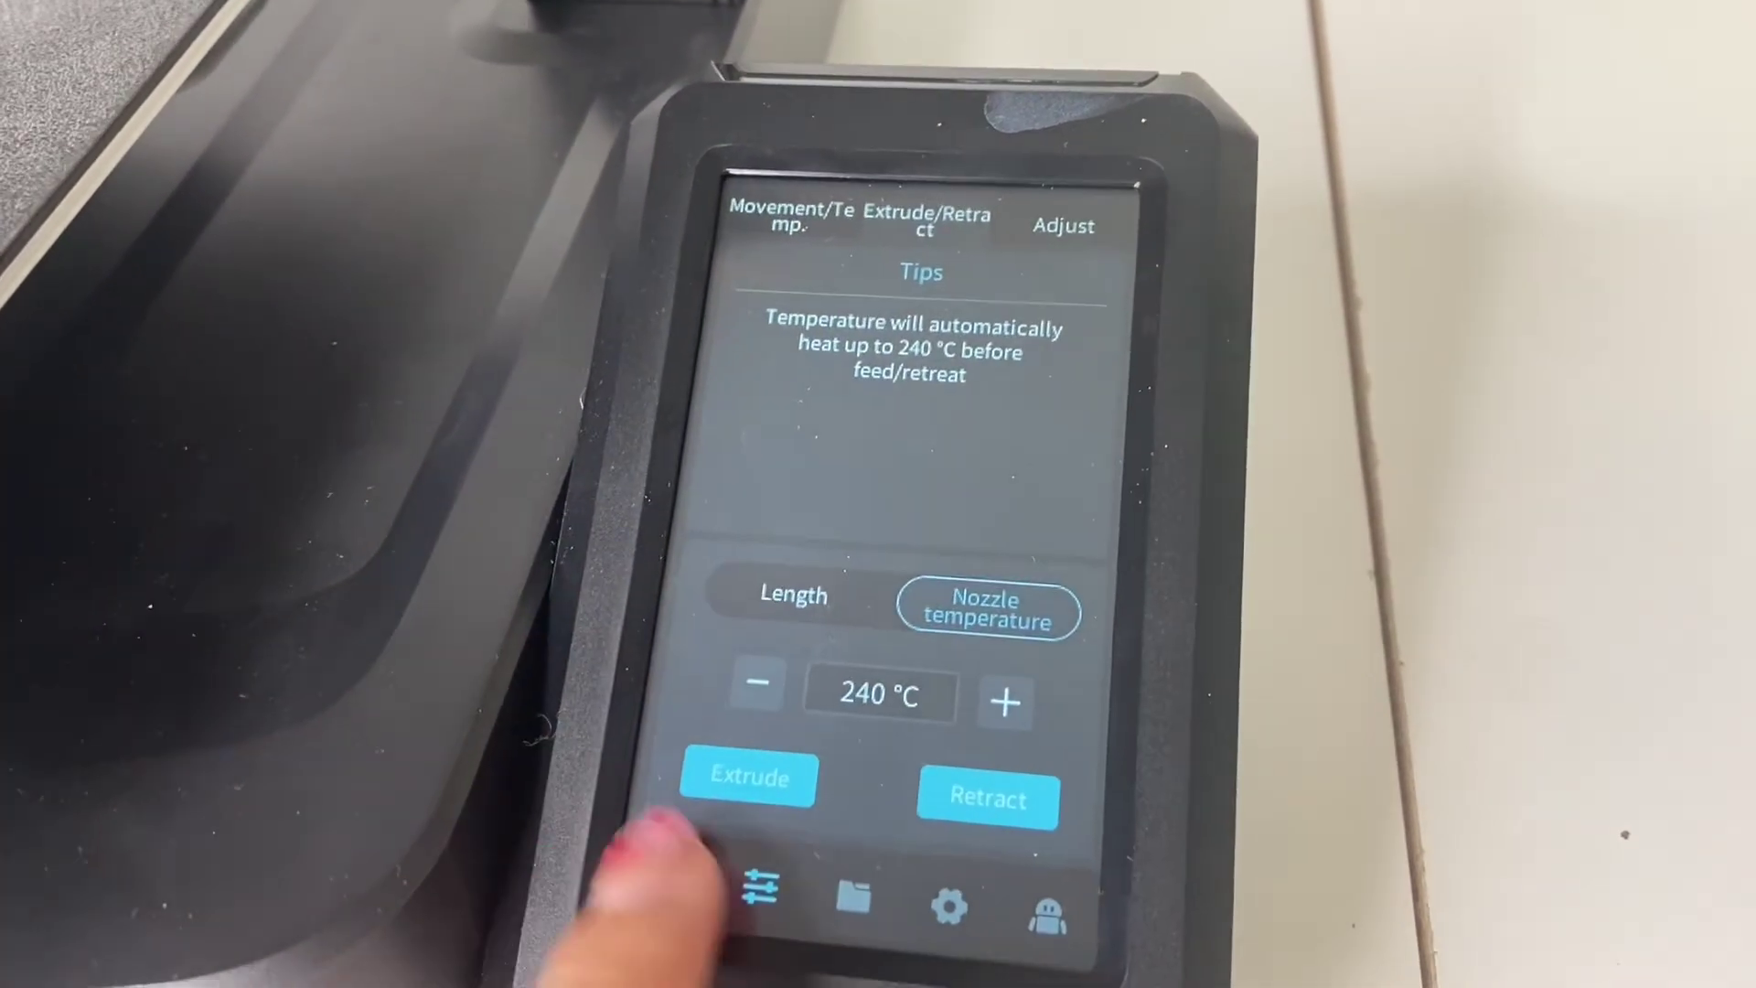
Select Shark_v2.0_D from the printer's stored files and start printing it
left_click(715, 824)
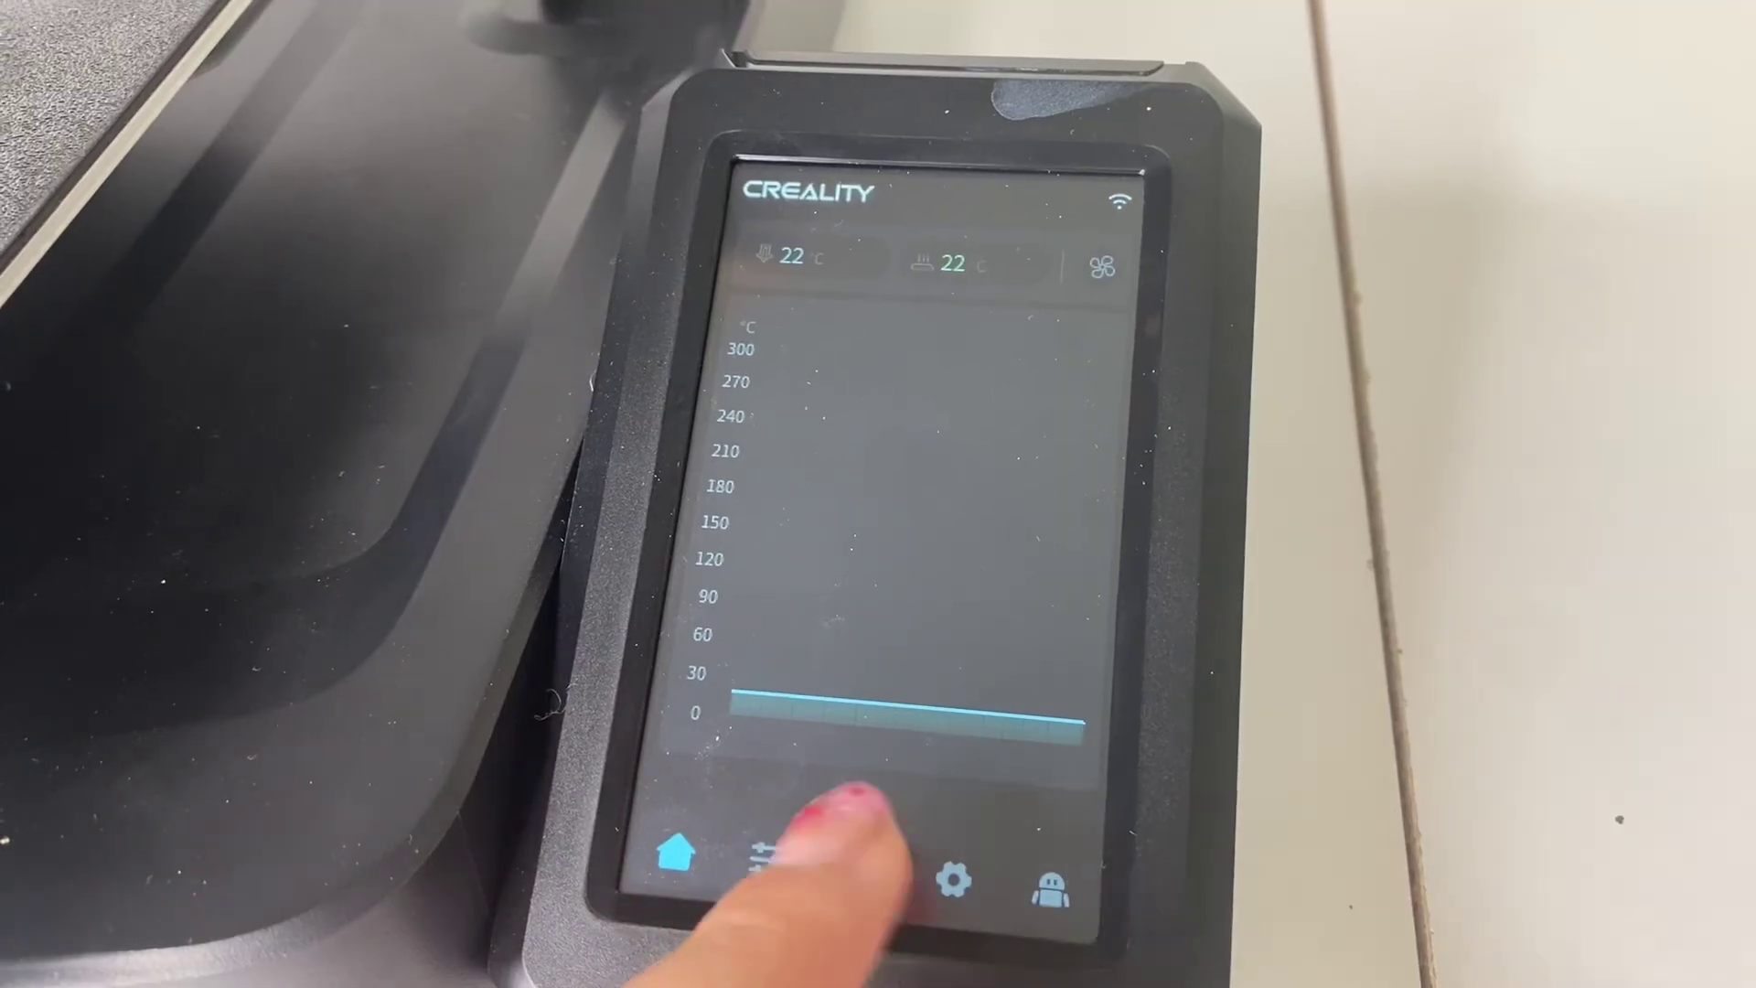
left_click(858, 869)
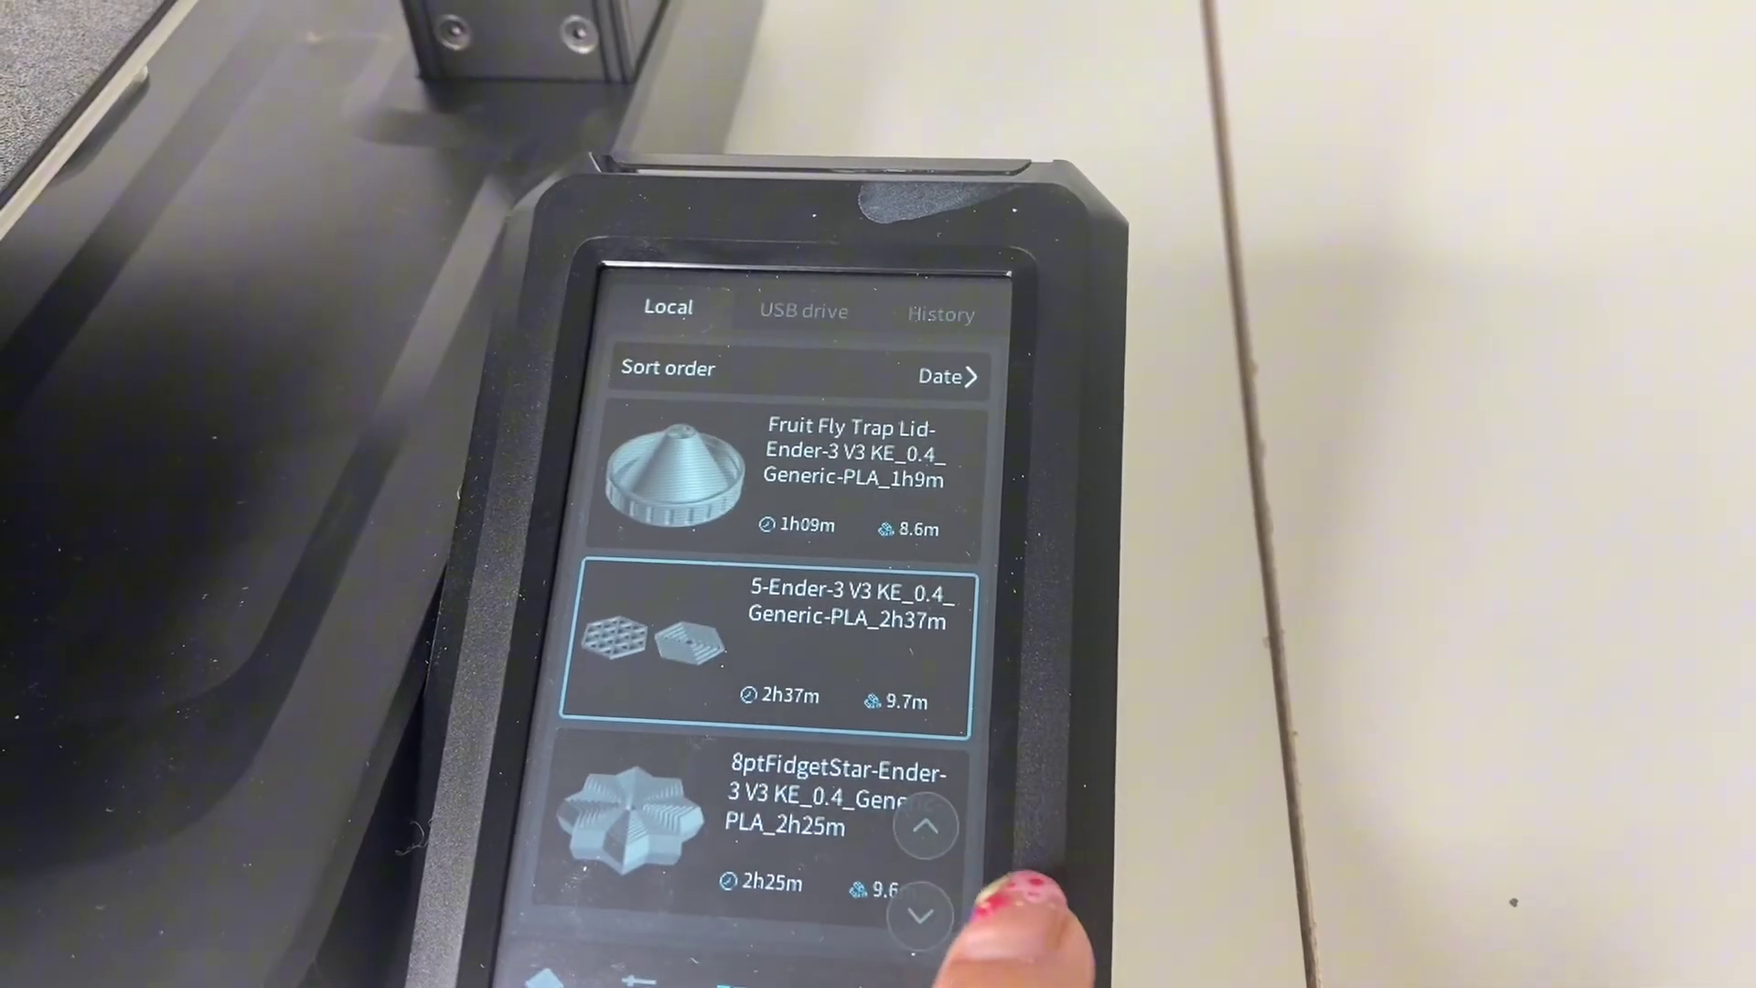
left_click(929, 892)
left_click(929, 886)
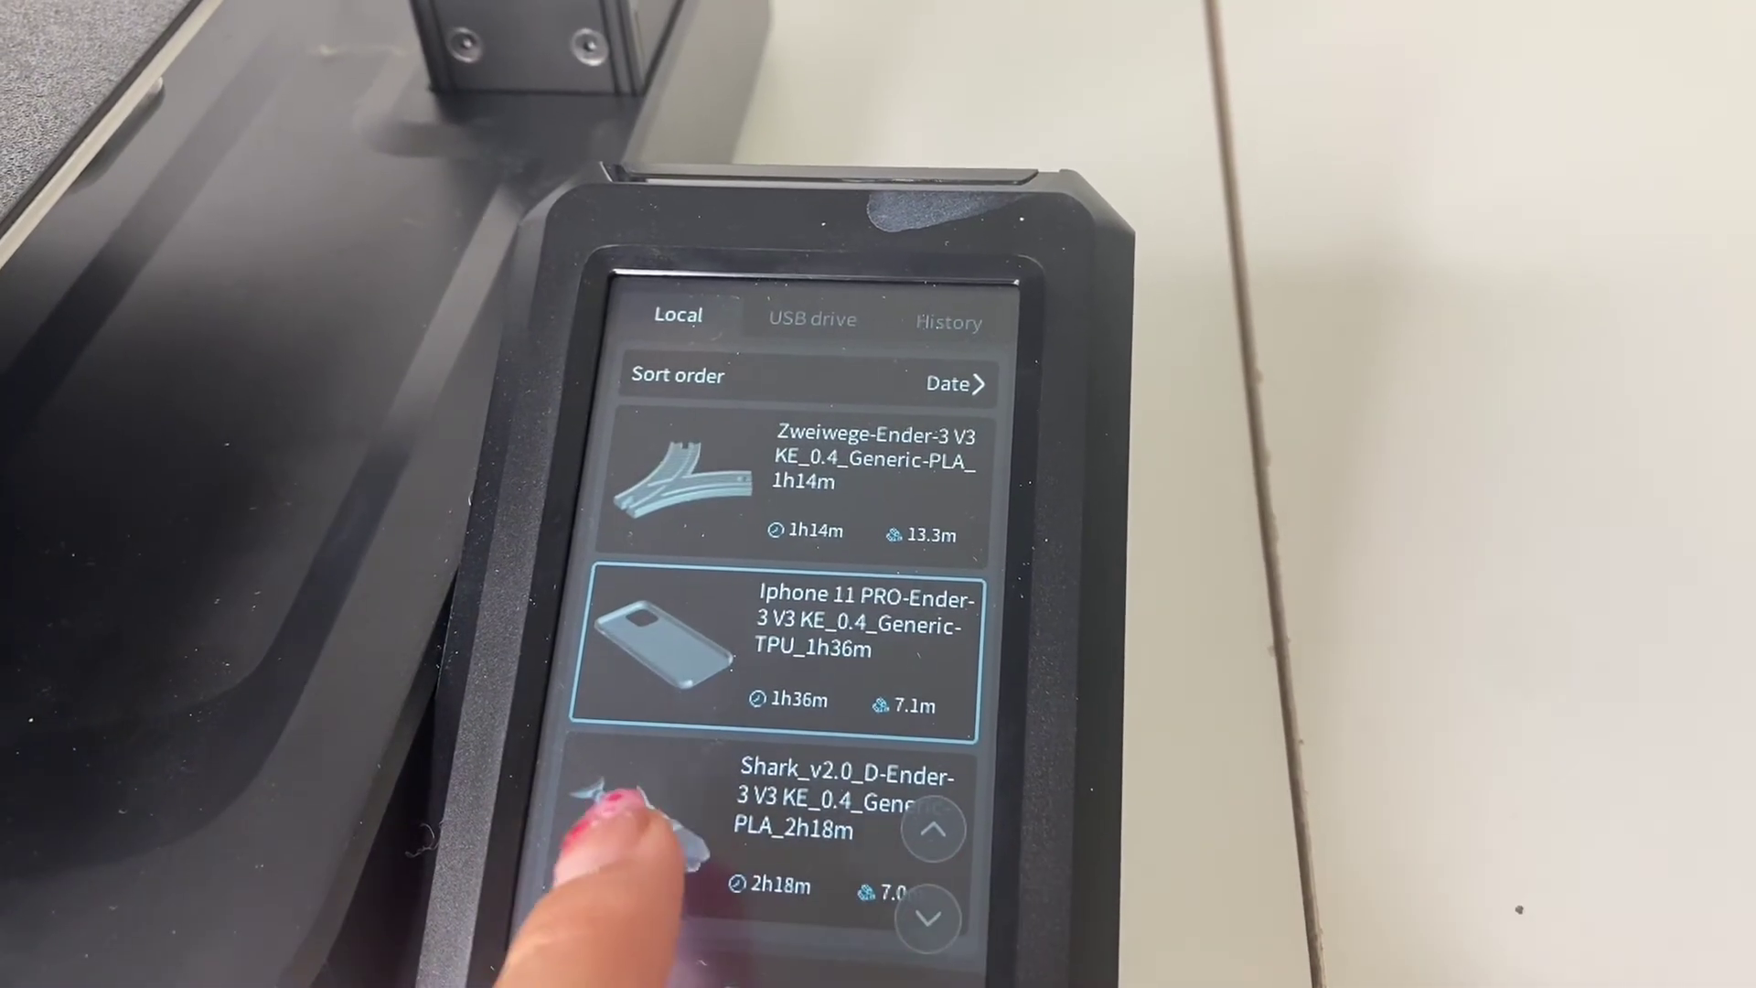
left_click(737, 758)
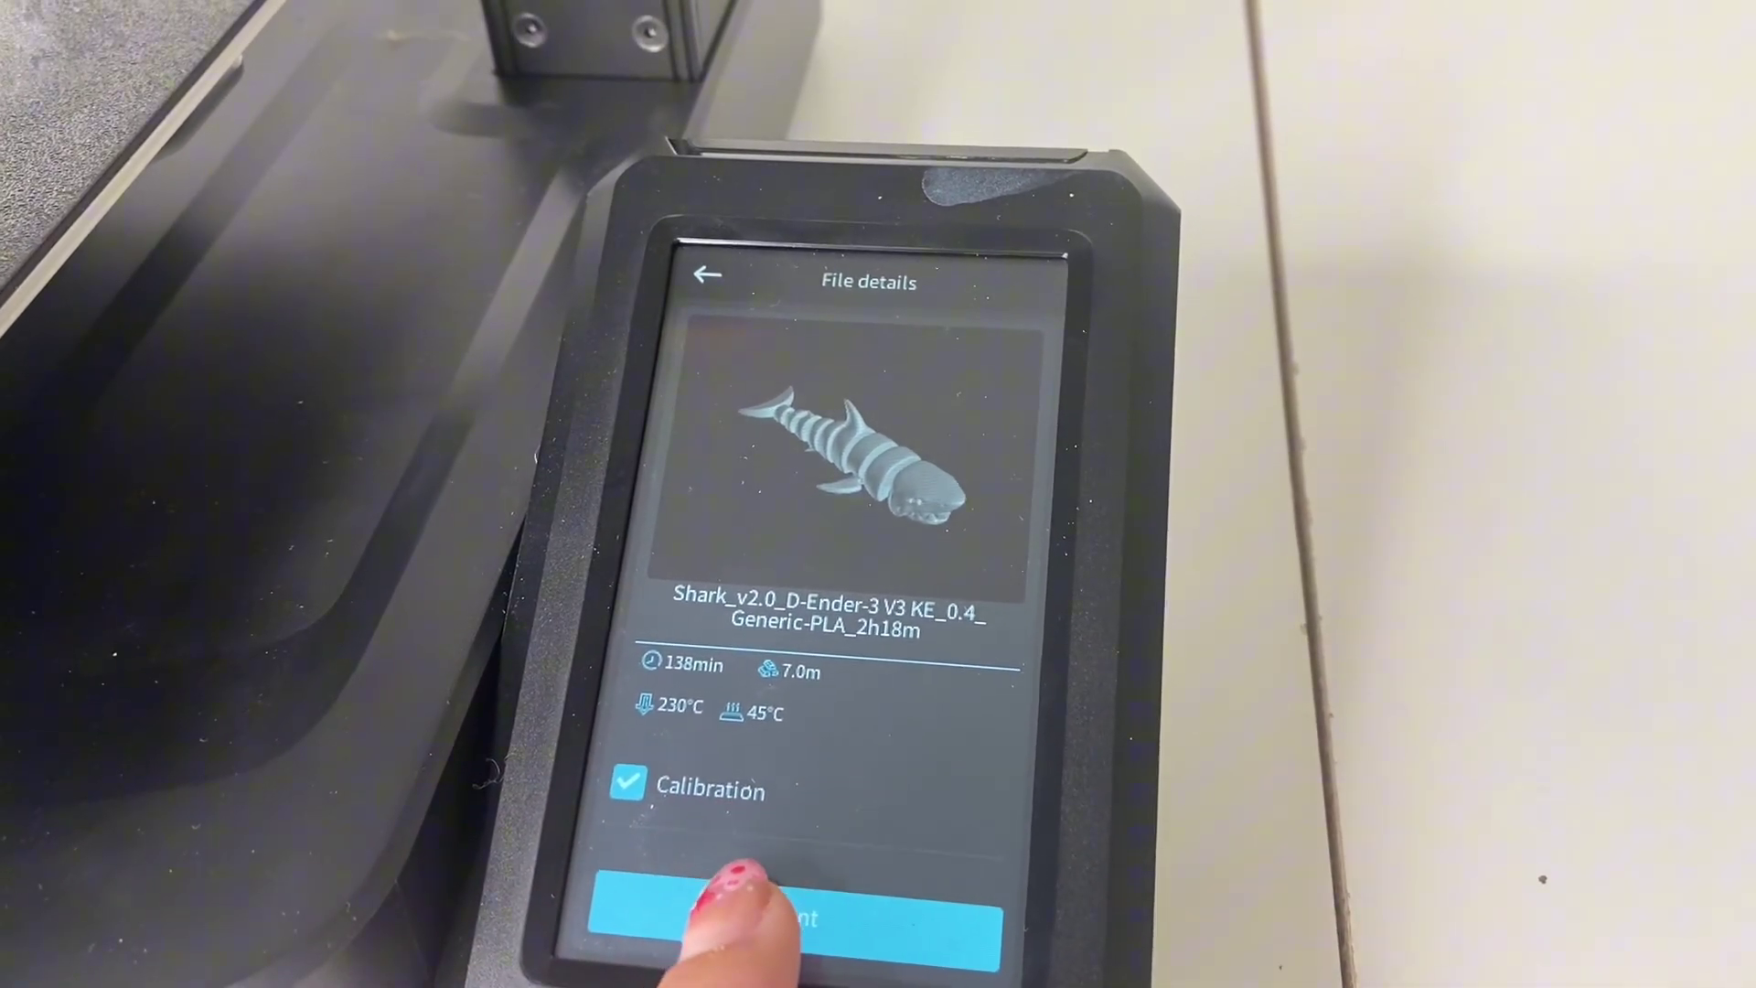
left_click(784, 892)
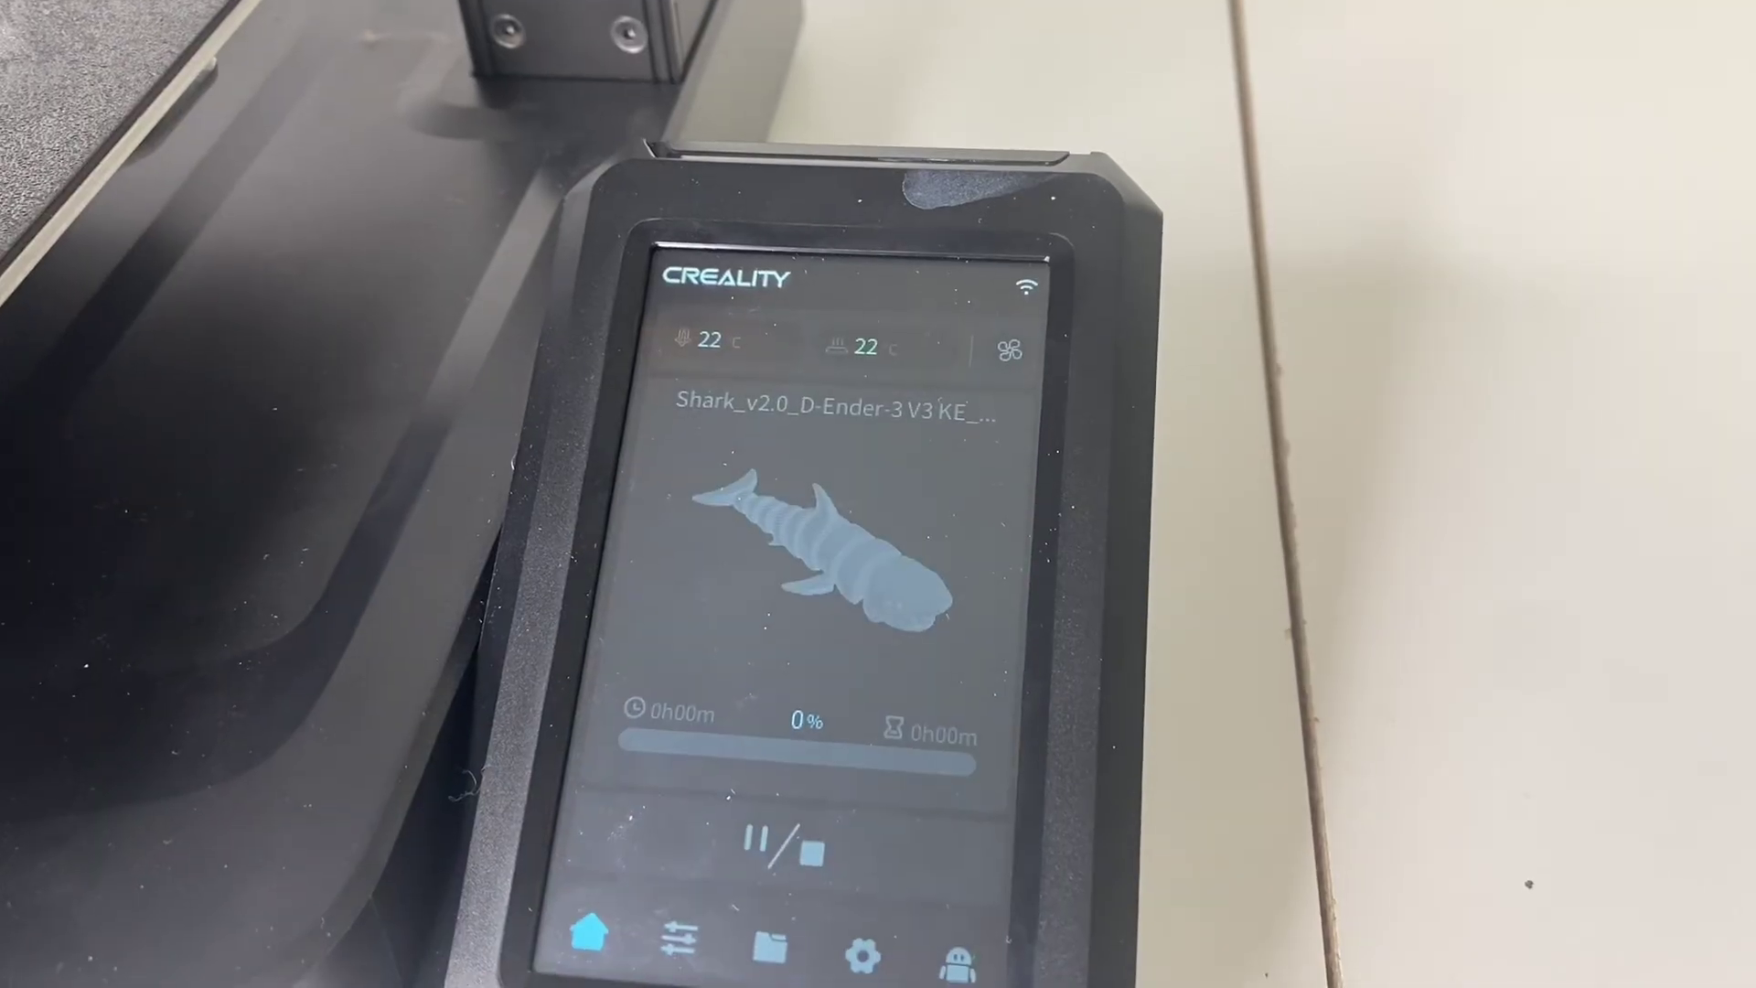